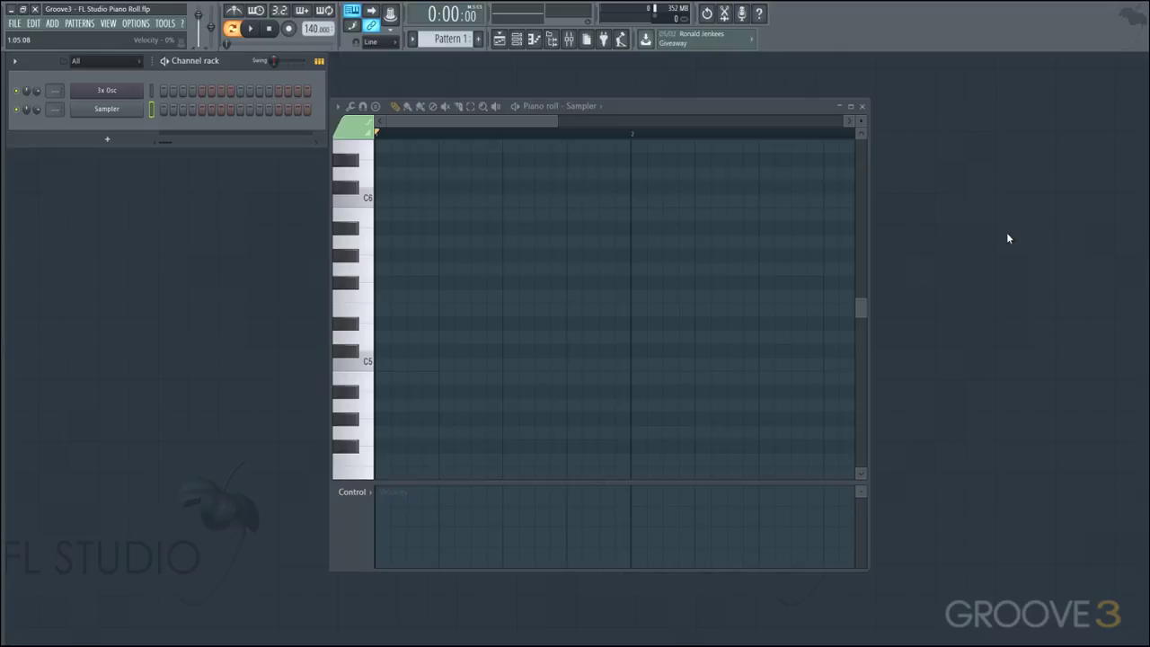
Browse the piano roll's main options and tools lists without choosing anything.
click(337, 106)
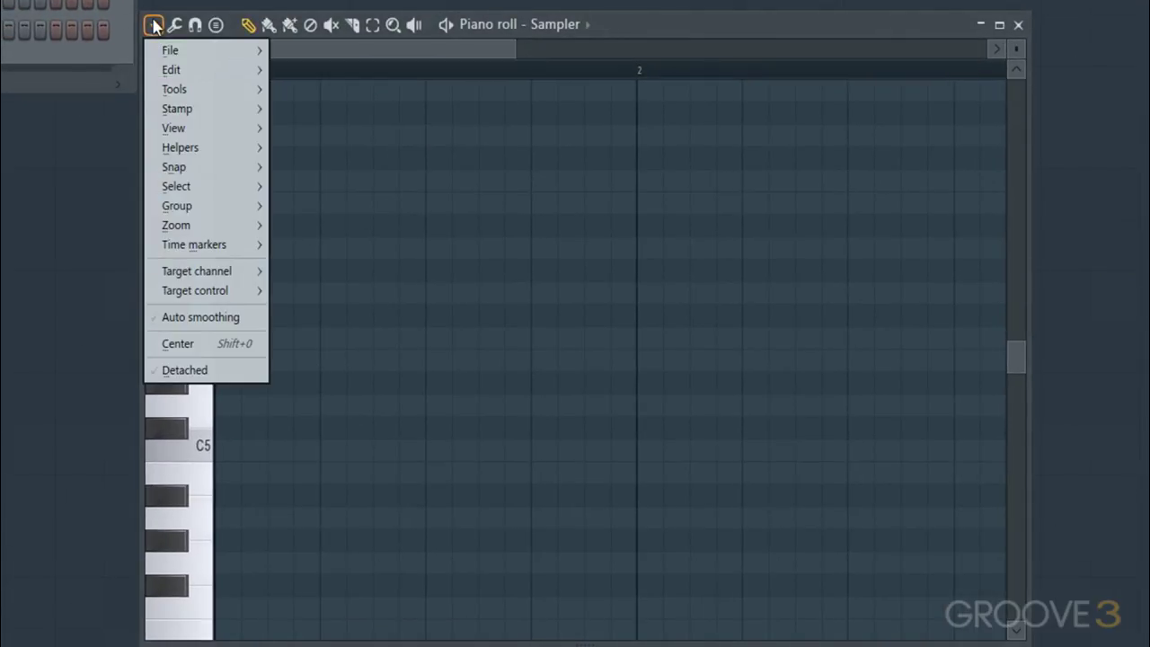
mouse_move(174, 91)
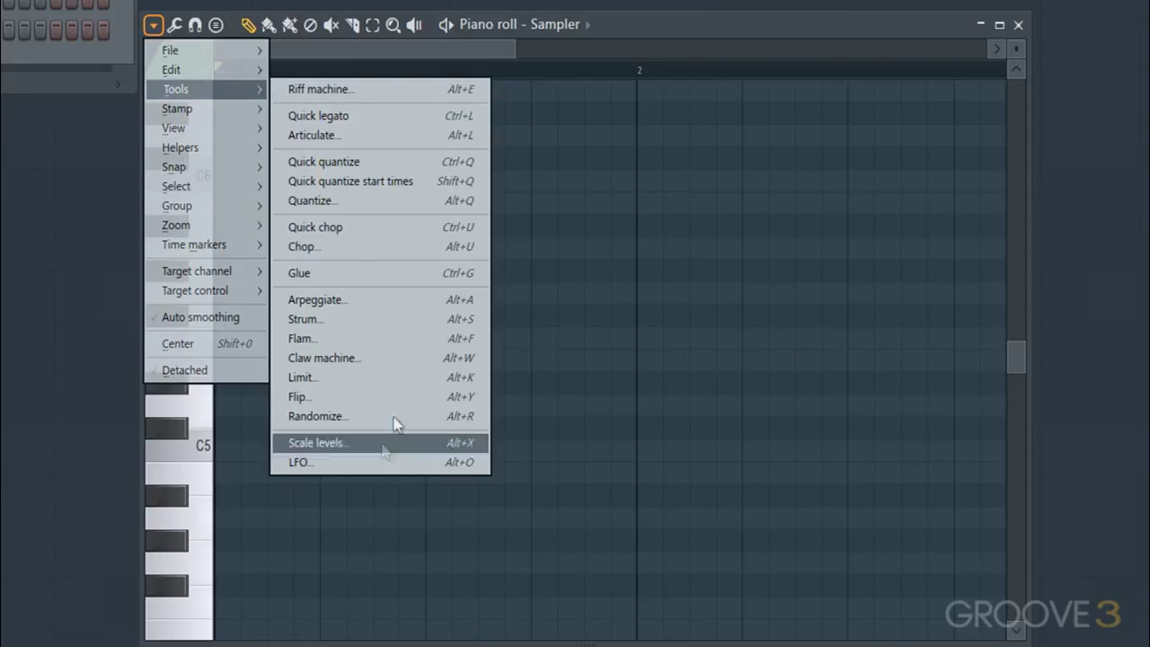
click(456, 45)
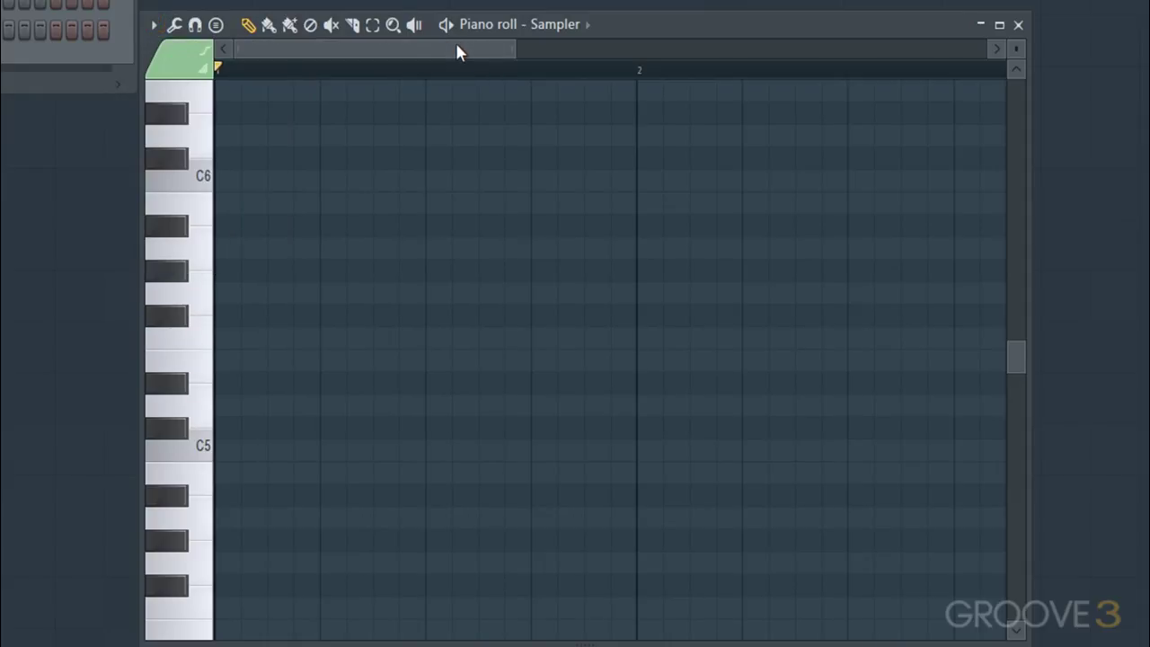
click(175, 25)
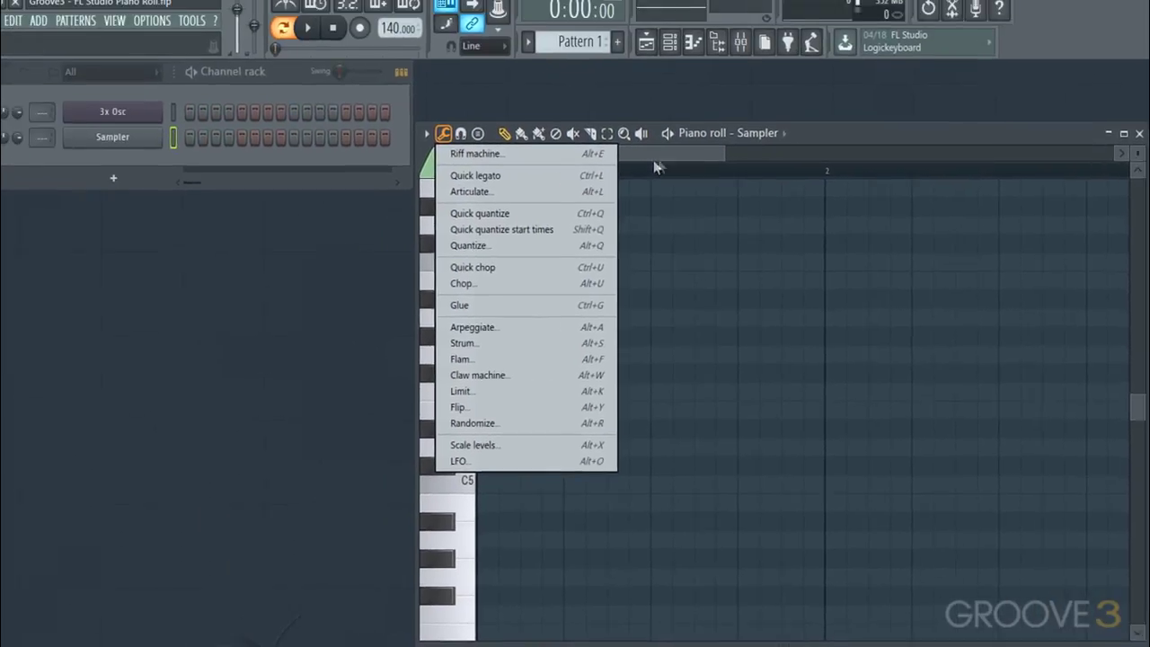
click(436, 54)
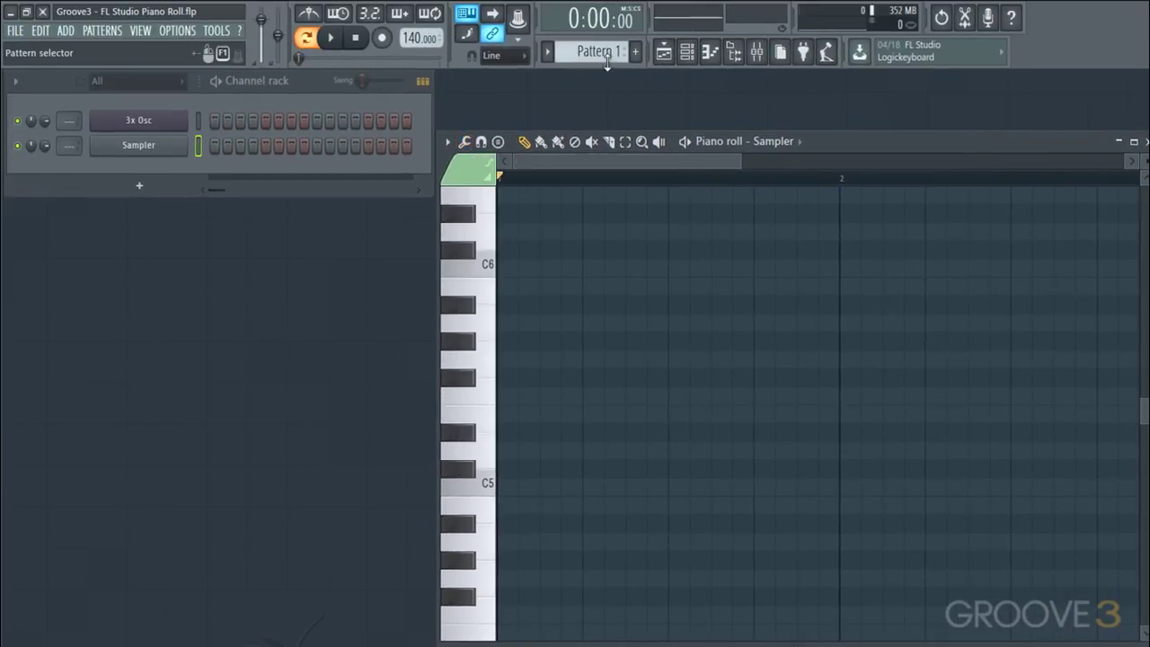
scroll(600, 54, down, 1)
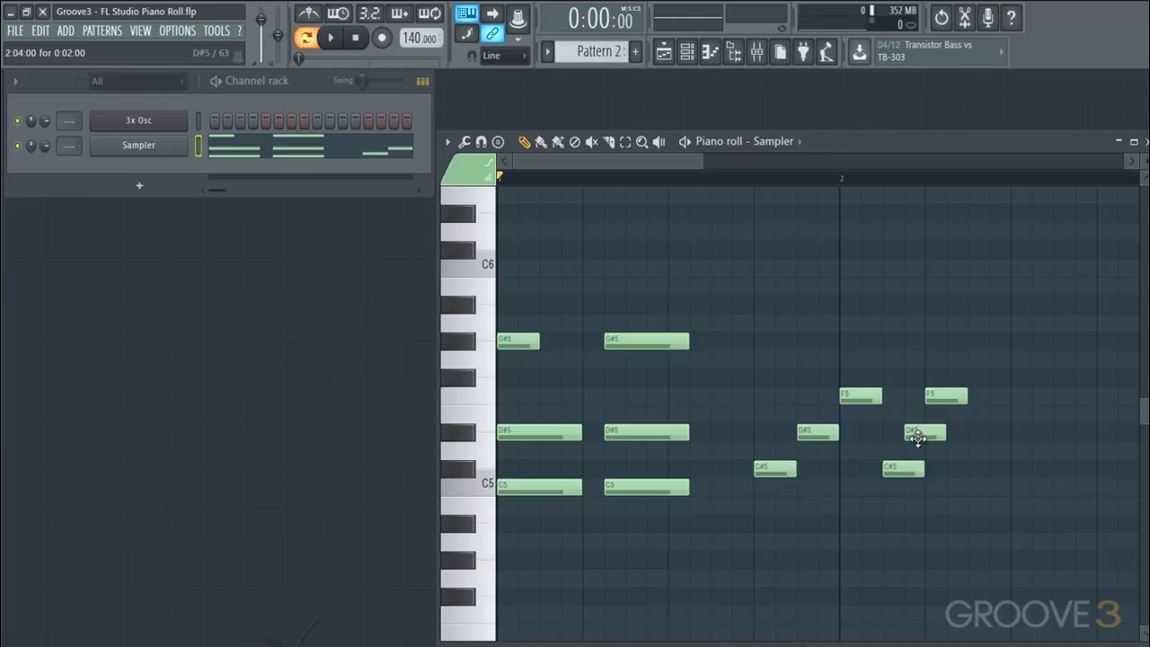
Copy the Sampler's Pattern 2 notes, paste them onto 3x Osc, and show them in its piano roll.
right_click(152, 155)
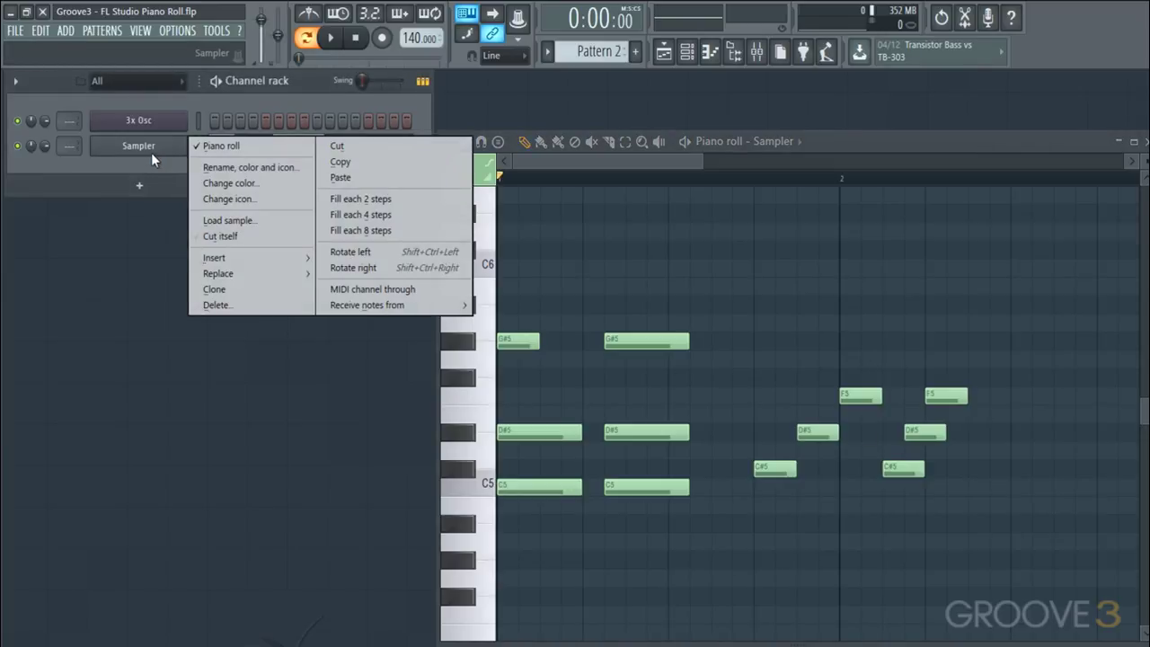
click(340, 162)
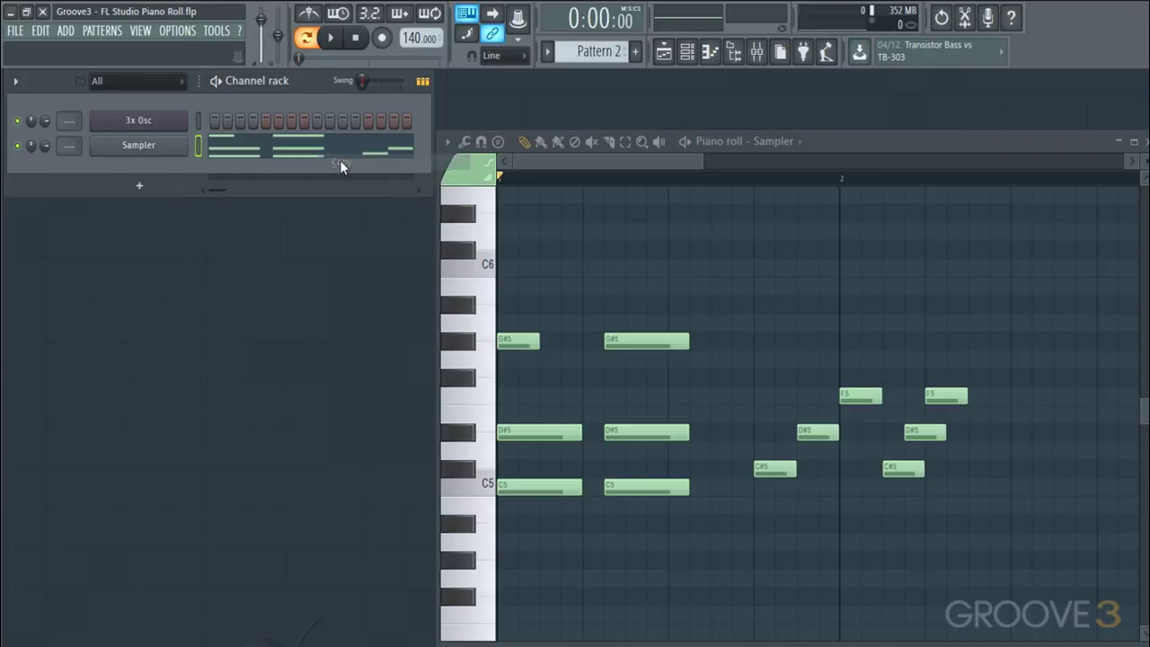
right_click(145, 118)
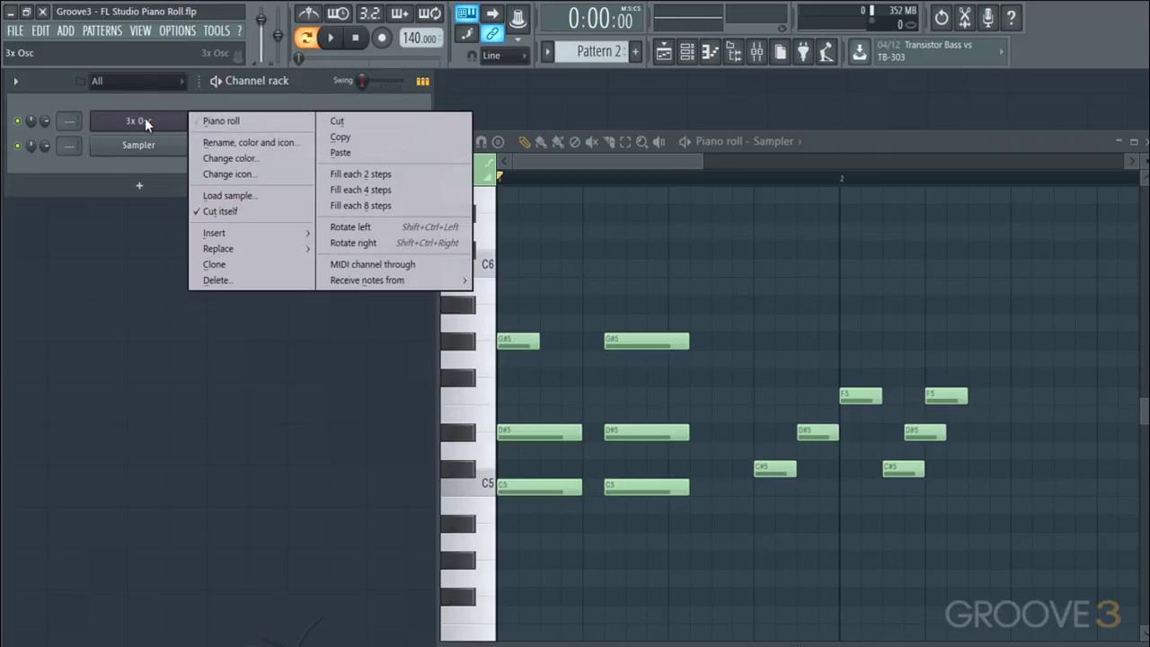
click(404, 156)
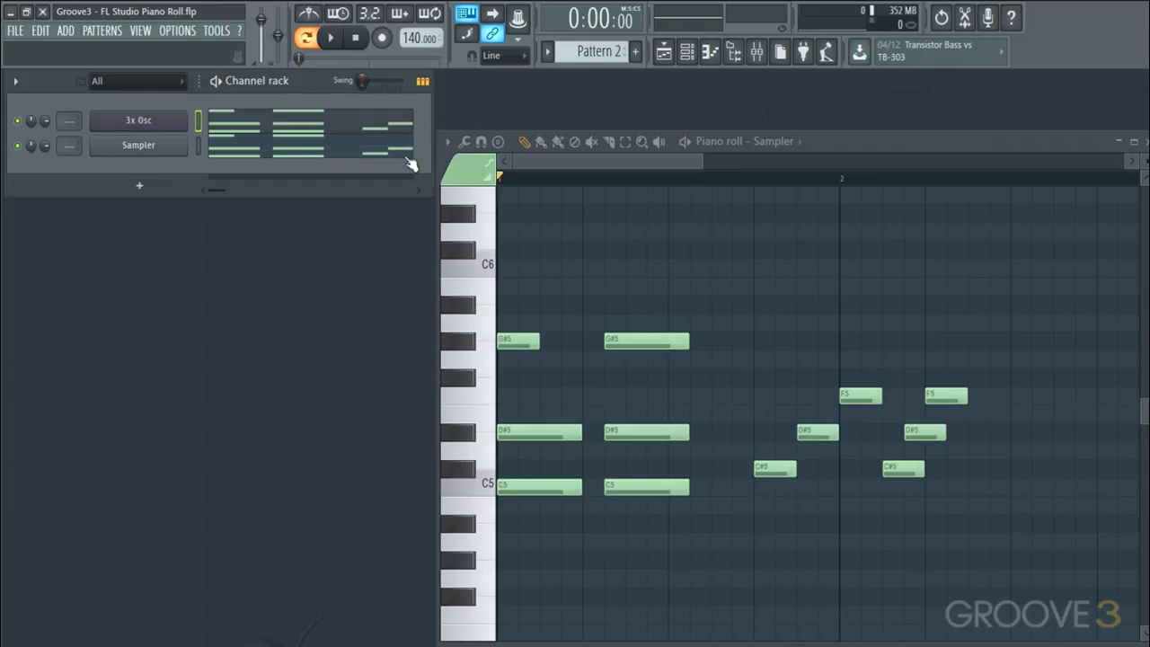
click(341, 132)
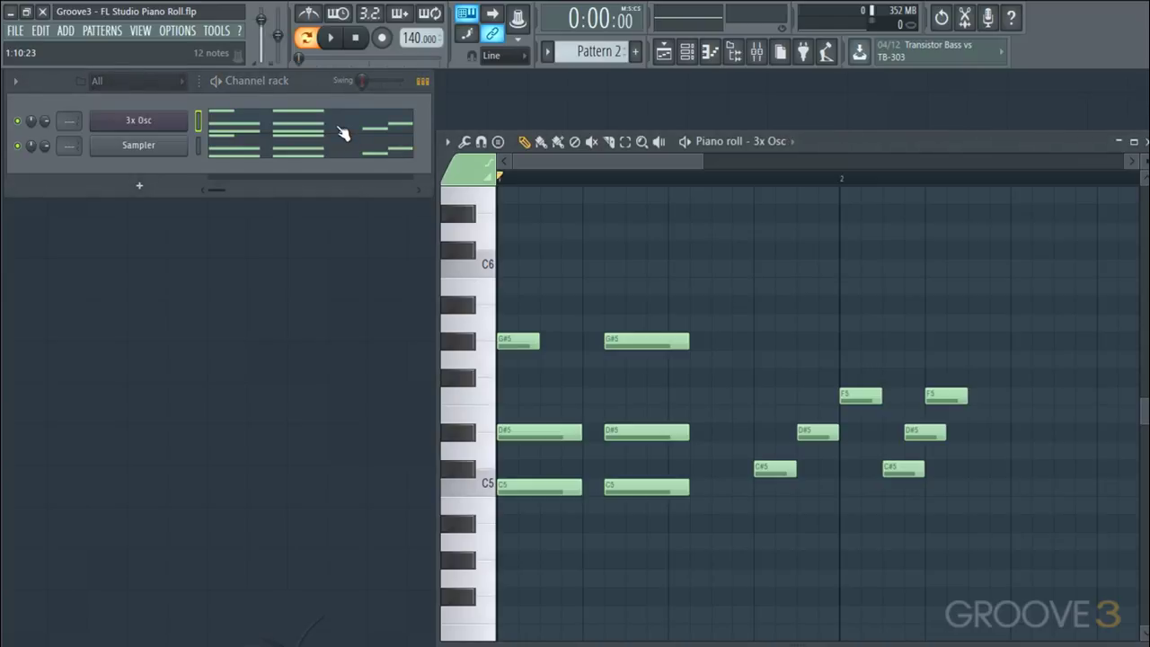
Select all twelve notes, shift them up one semitone, and deselect.
drag(514, 262, 1022, 534)
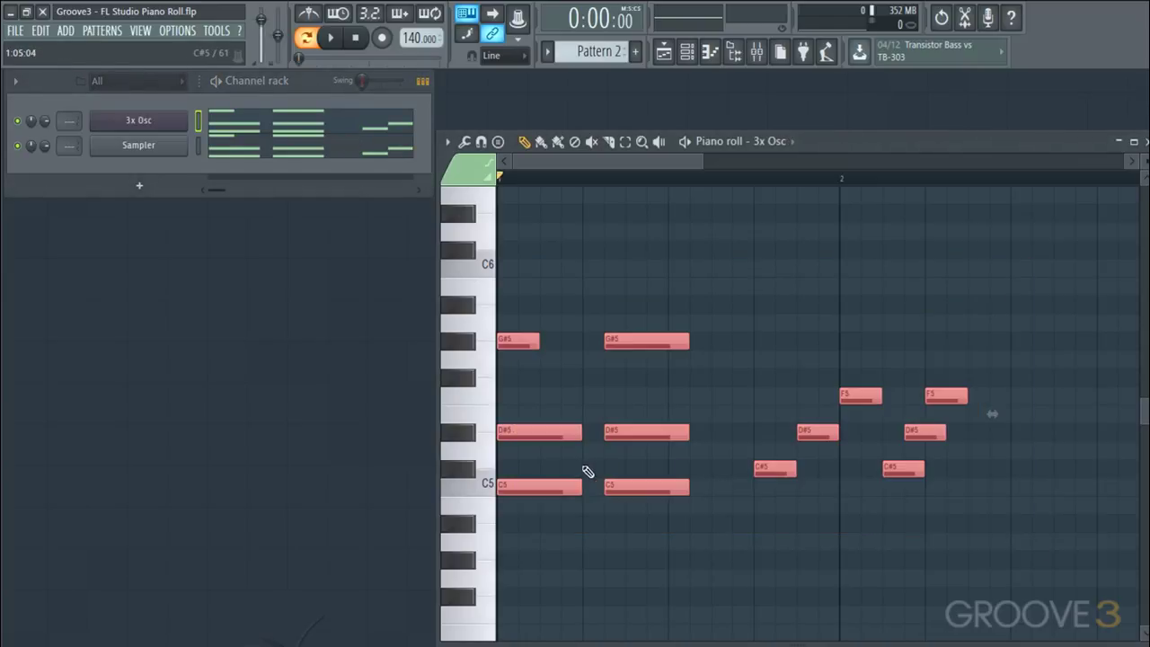
drag(546, 481, 537, 456)
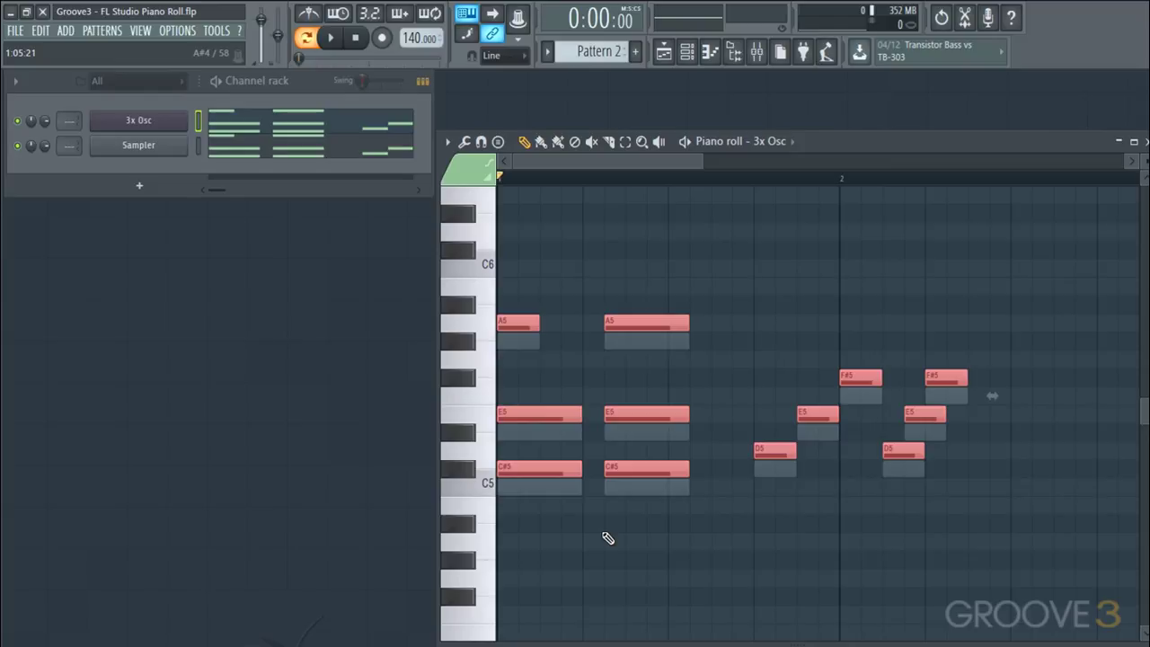
key(ctrl+d)
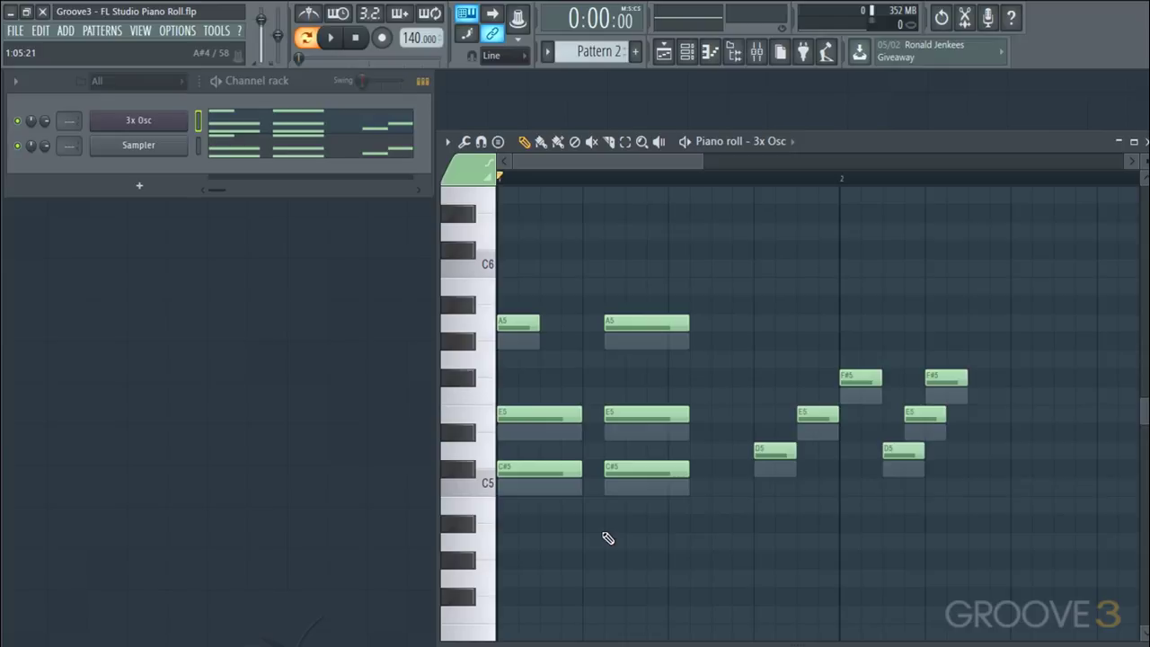
Select the two opening A5–E5–C#5 chords, then clear the selection.
drag(600, 534, 482, 328)
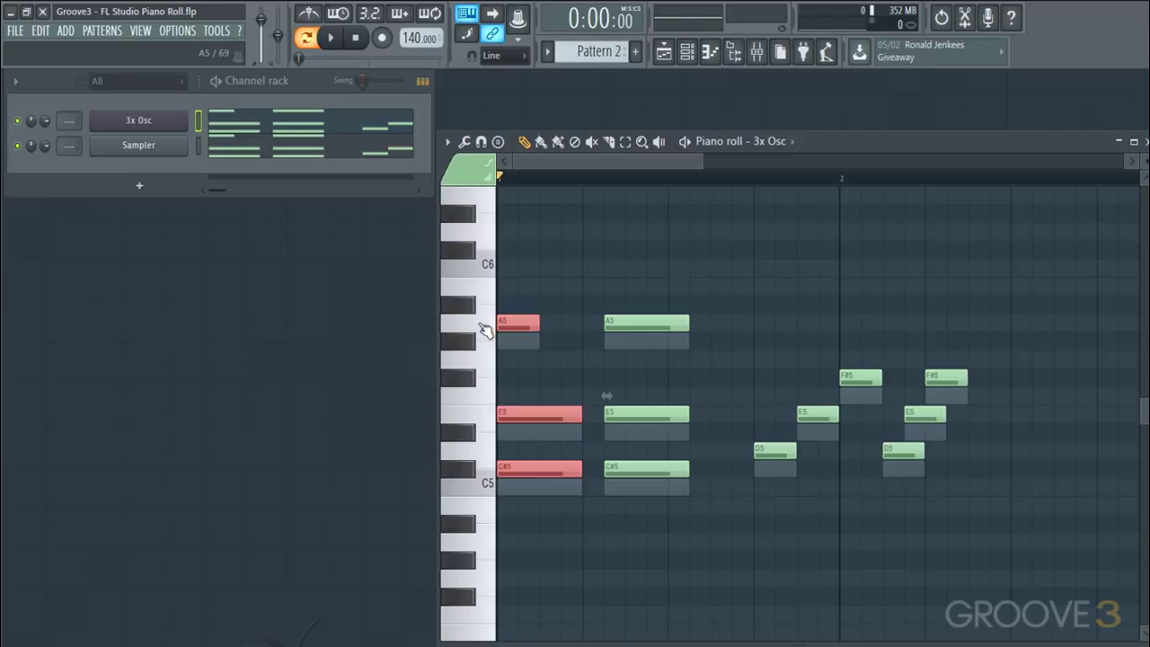
drag(511, 277, 685, 514)
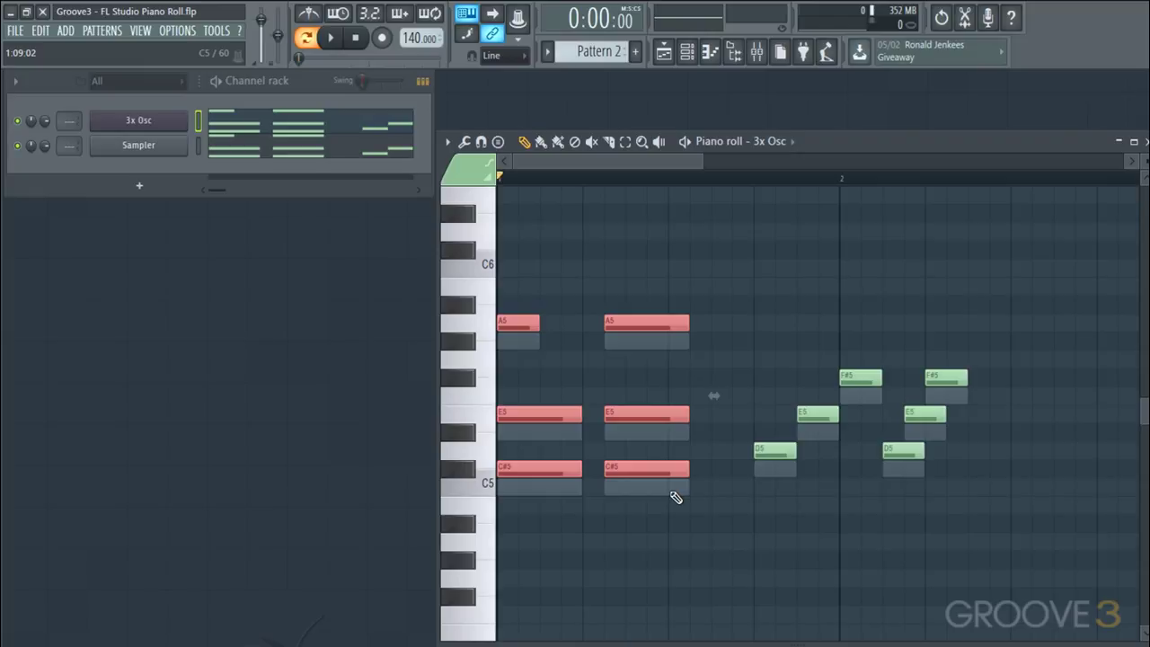
click(676, 497)
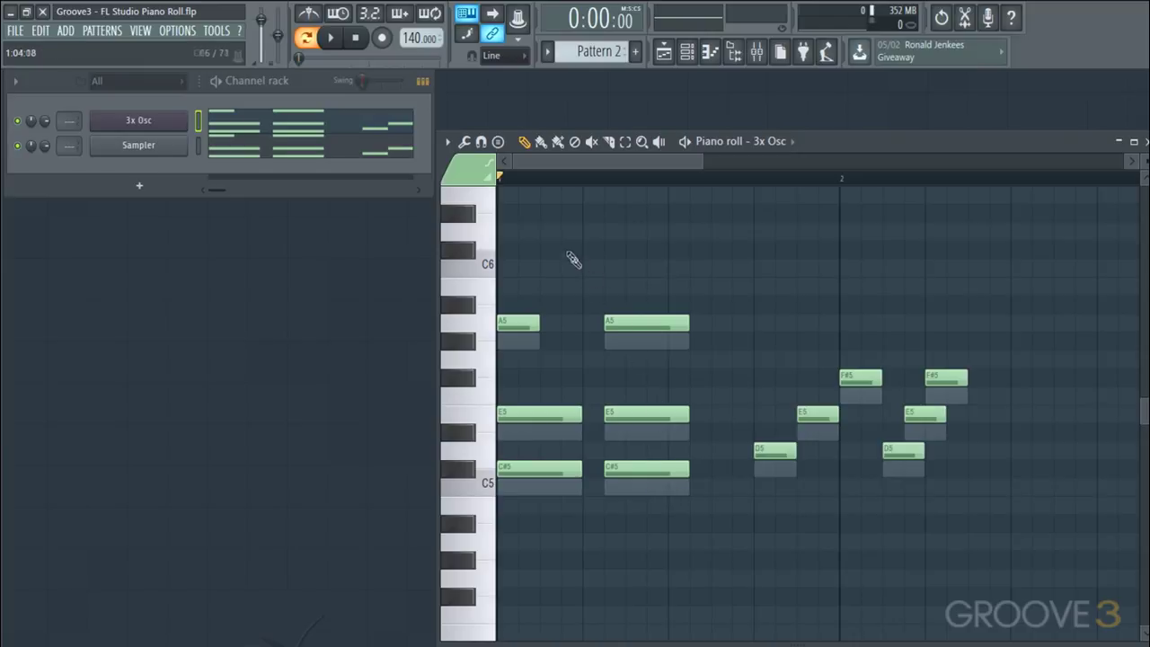
click(465, 142)
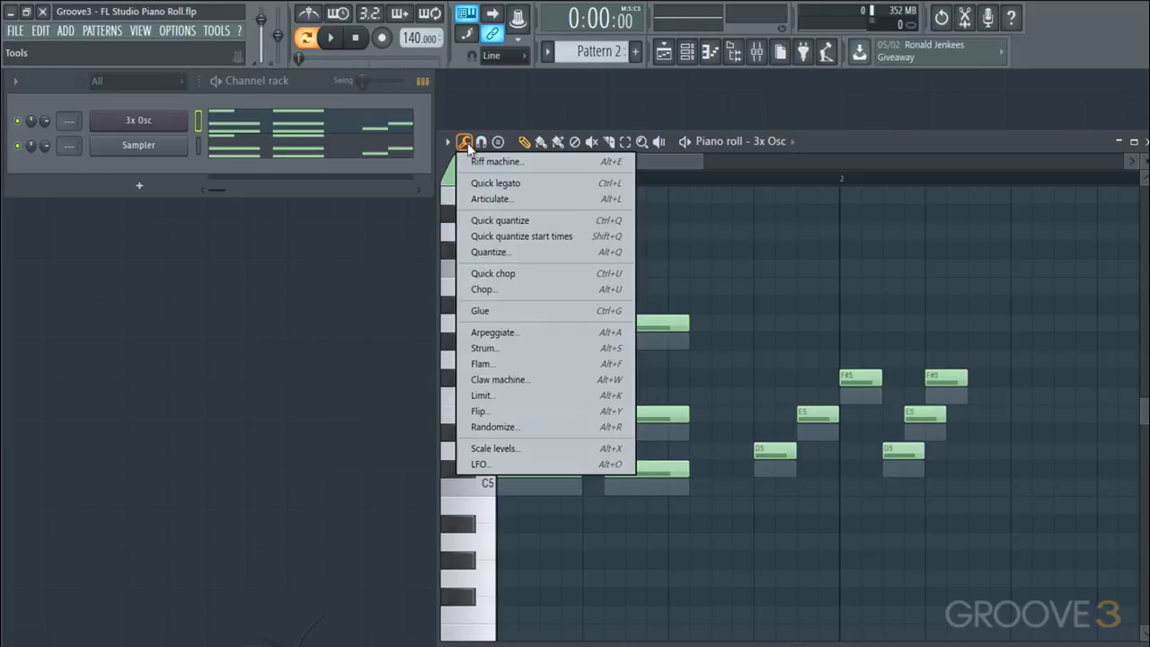
Open the Articulate tool, move its dialog aside, and dip Multiply before returning it to 100%.
click(474, 198)
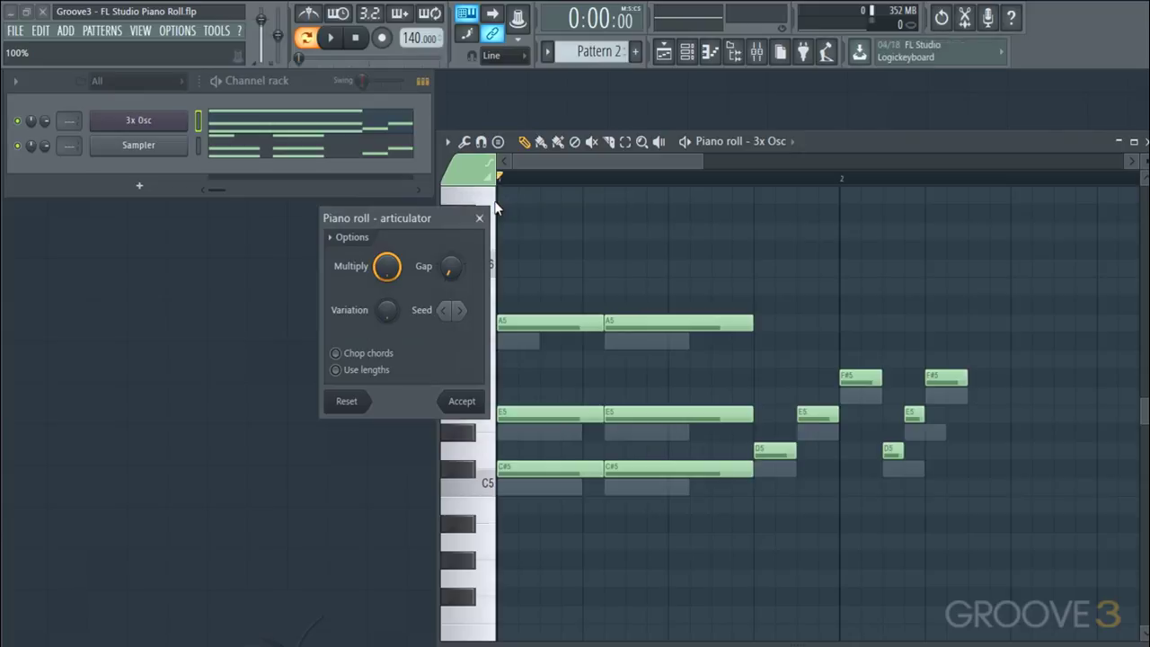
drag(433, 217, 377, 350)
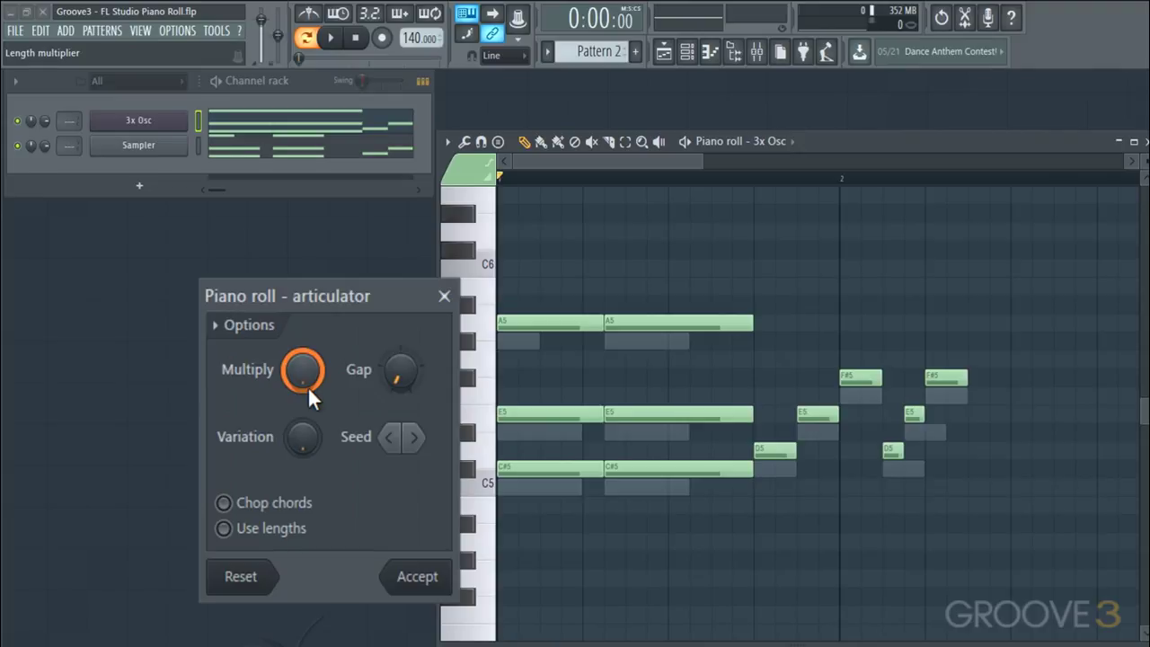
mouse_move(307, 386)
mouse_down()
mouse_move(309, 415)
mouse_move(311, 385)
mouse_up()
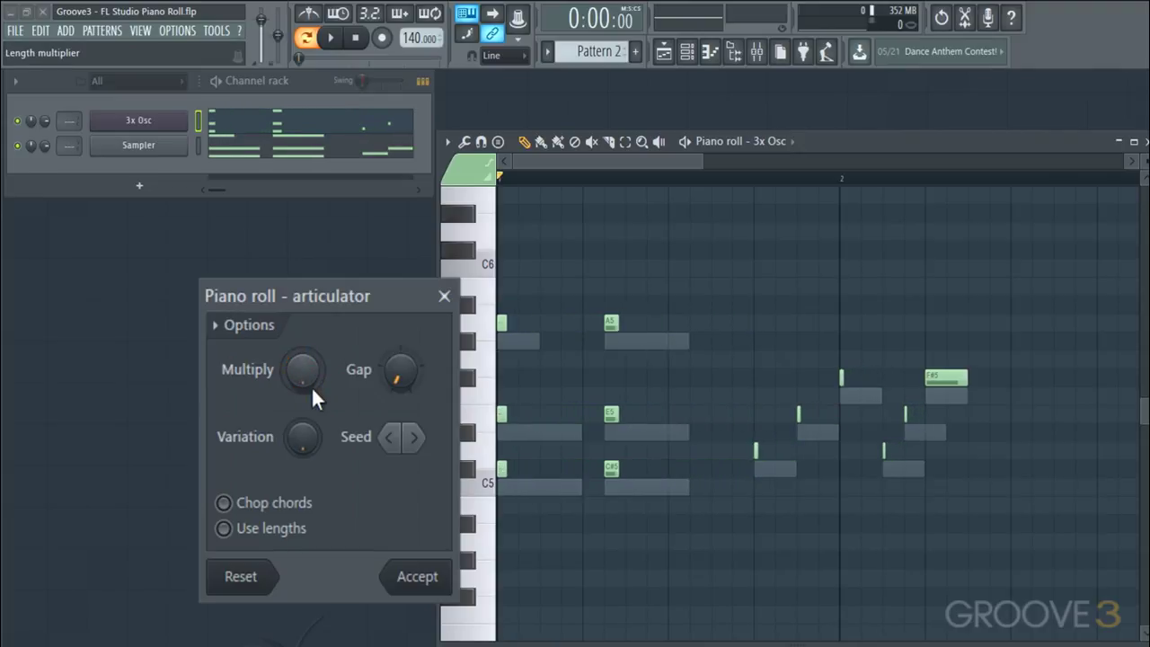
mouse_move(312, 385)
mouse_down()
mouse_move(312, 356)
mouse_move(313, 385)
mouse_up()
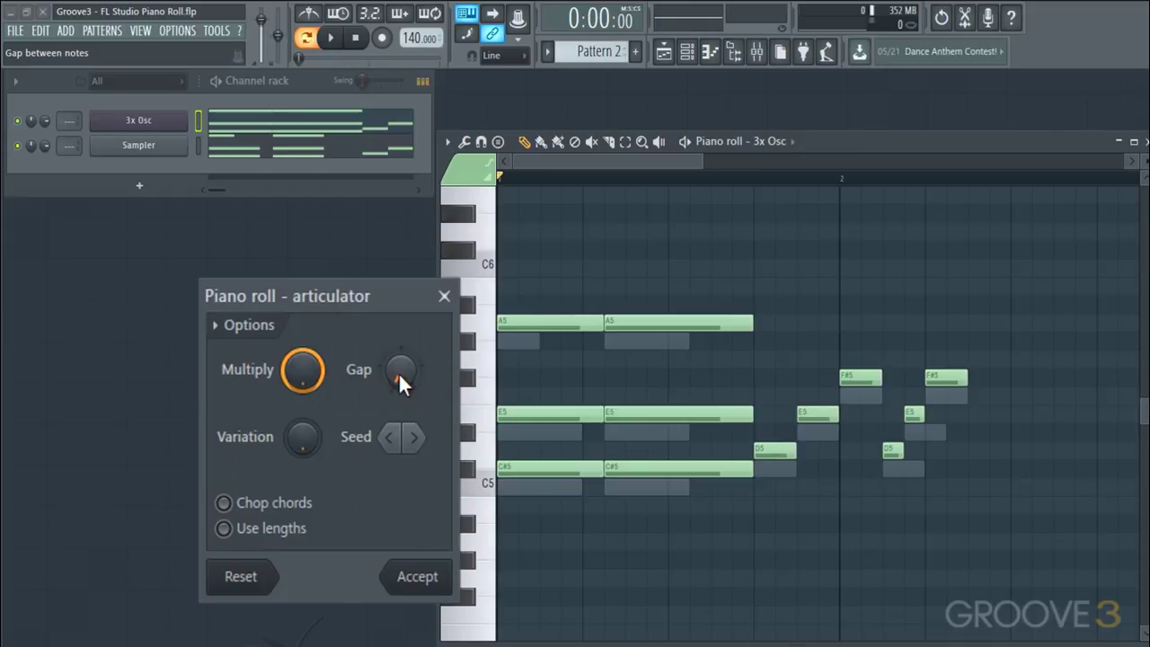
Raise Gap and return it to zero, then set length Variation to 100%.
drag(398, 372, 398, 324)
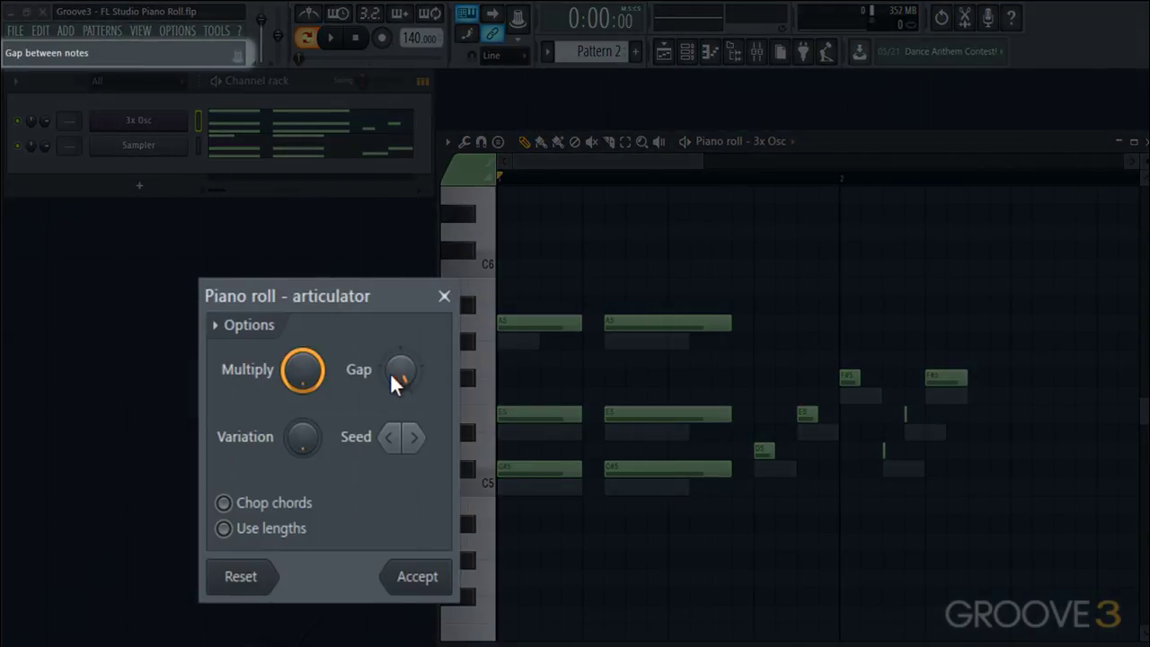
mouse_move(399, 372)
mouse_down()
mouse_move(399, 405)
mouse_move(390, 372)
mouse_up()
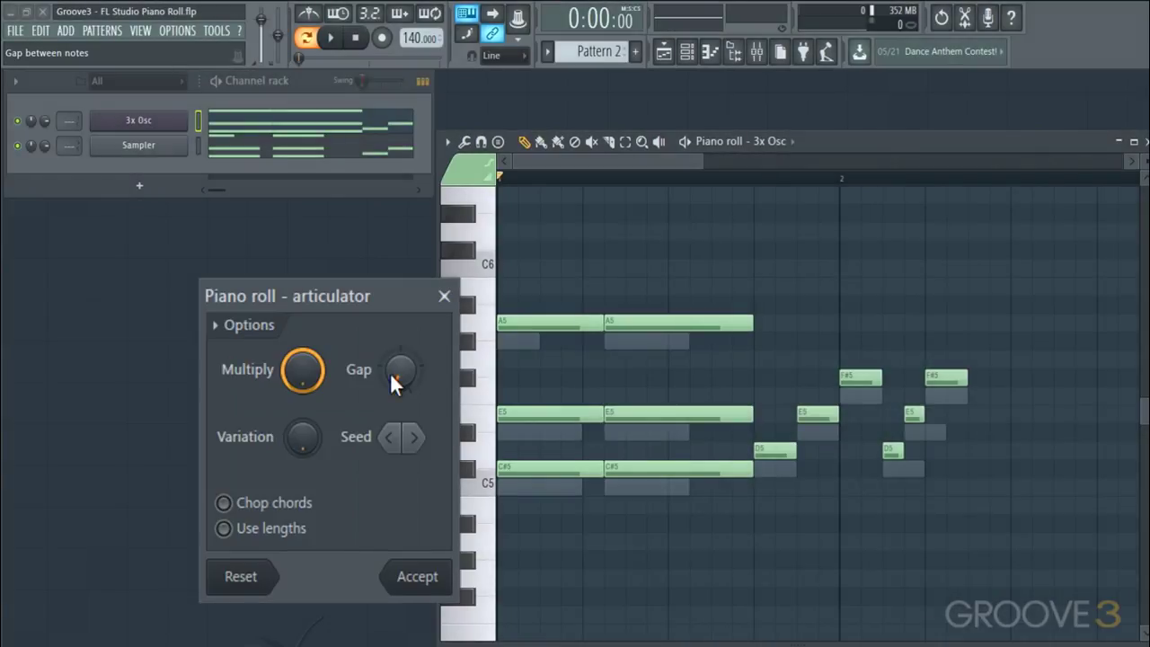
mouse_move(303, 437)
mouse_down()
mouse_move(303, 392)
mouse_move(309, 434)
mouse_up()
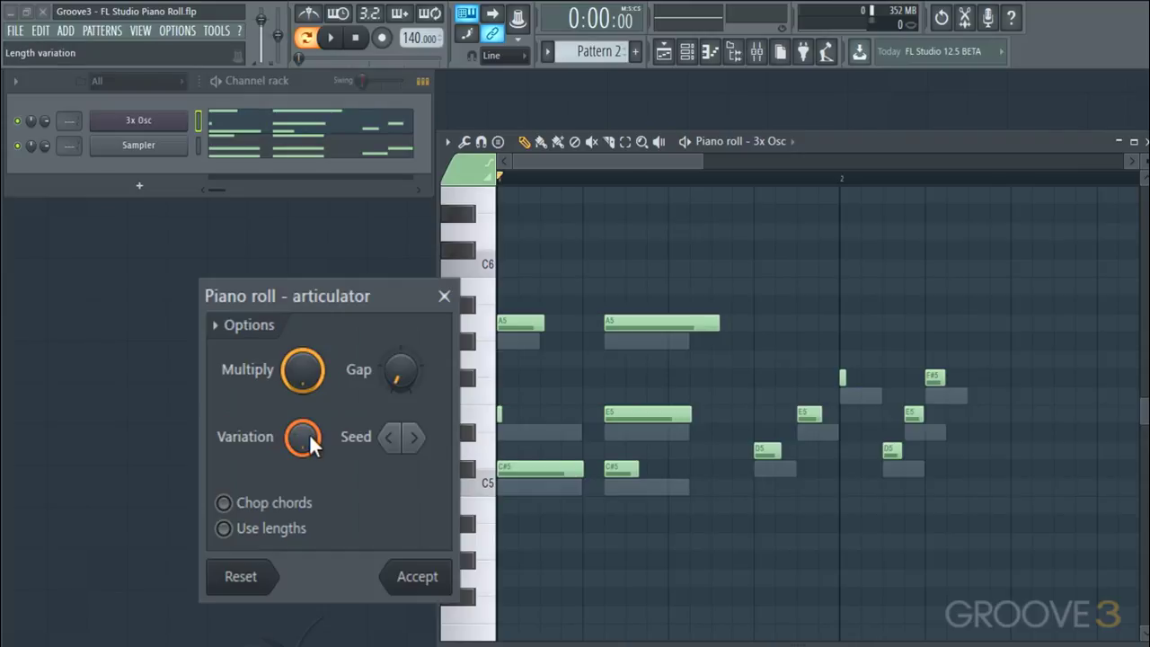
Cycle through five random length seeds, then turn Variation back to zero.
click(409, 439)
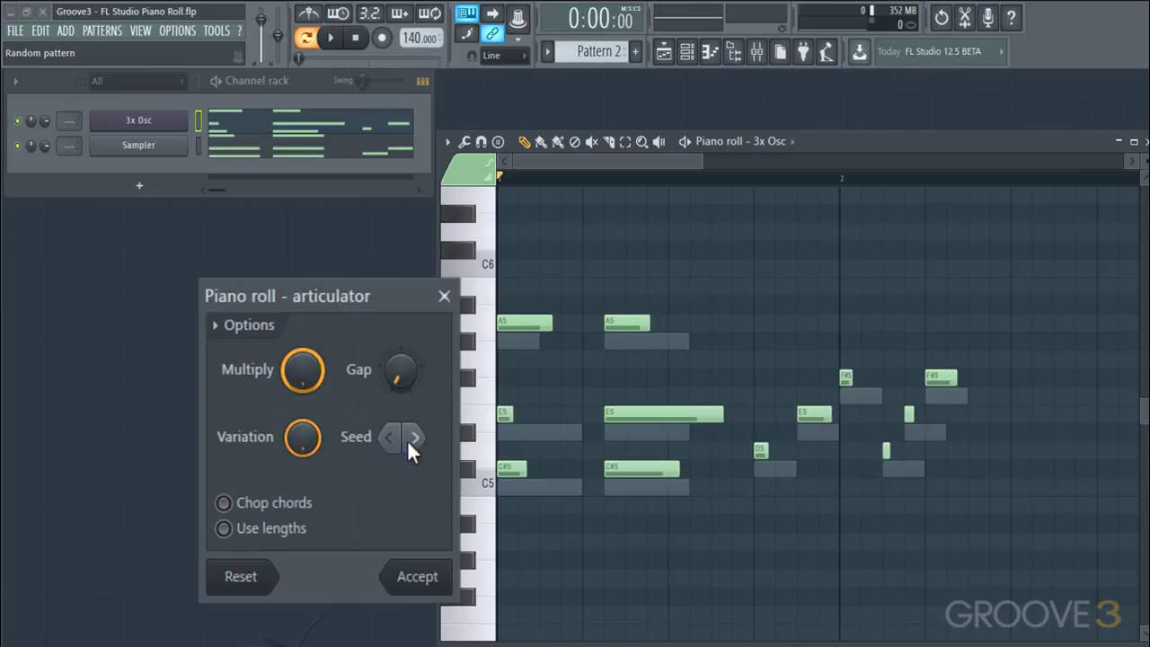
click(409, 439)
click(409, 438)
click(408, 438)
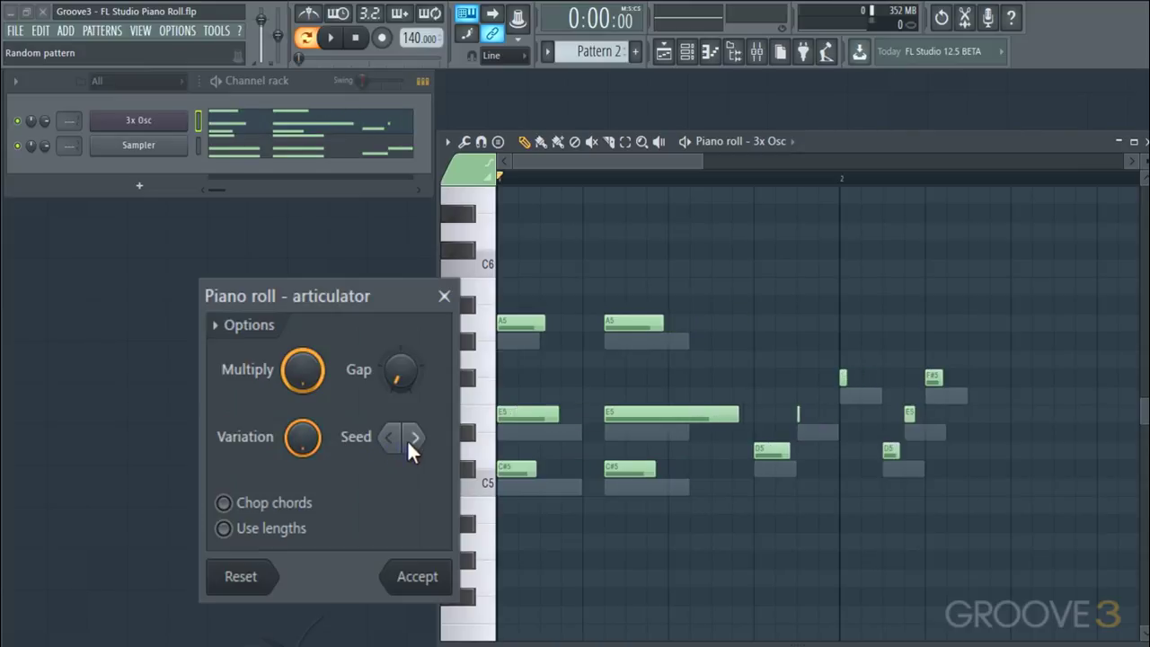
click(409, 439)
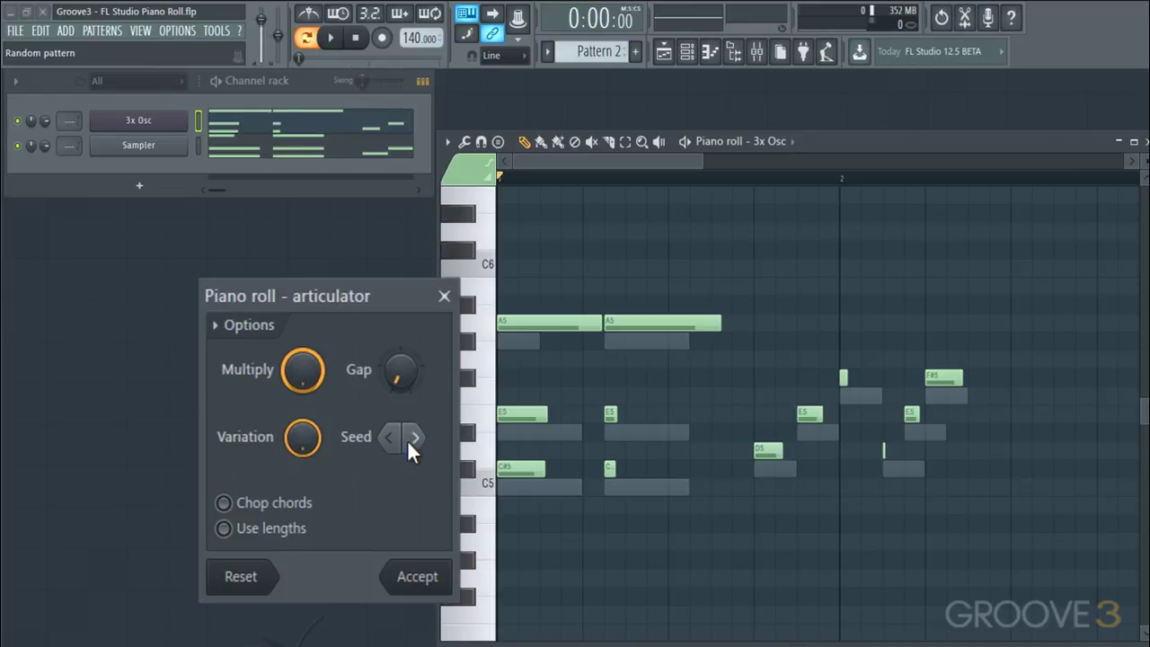
drag(307, 438, 307, 477)
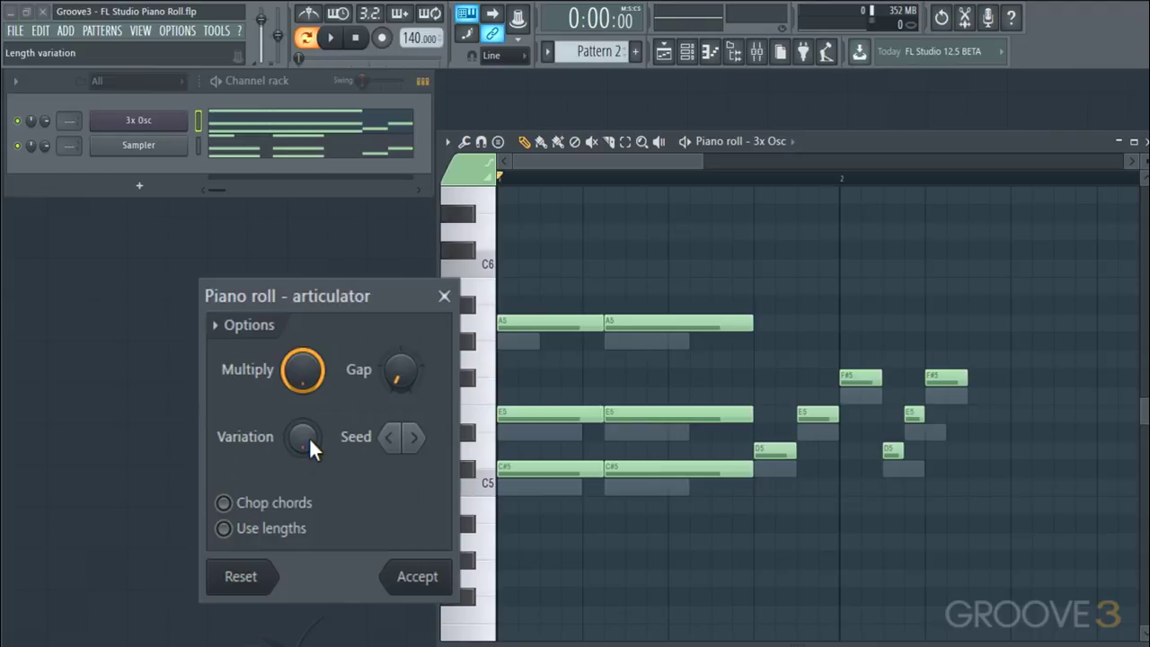
Toggle Chop chords on and off, enable Use lengths, and nudge the Multiply knob.
click(294, 506)
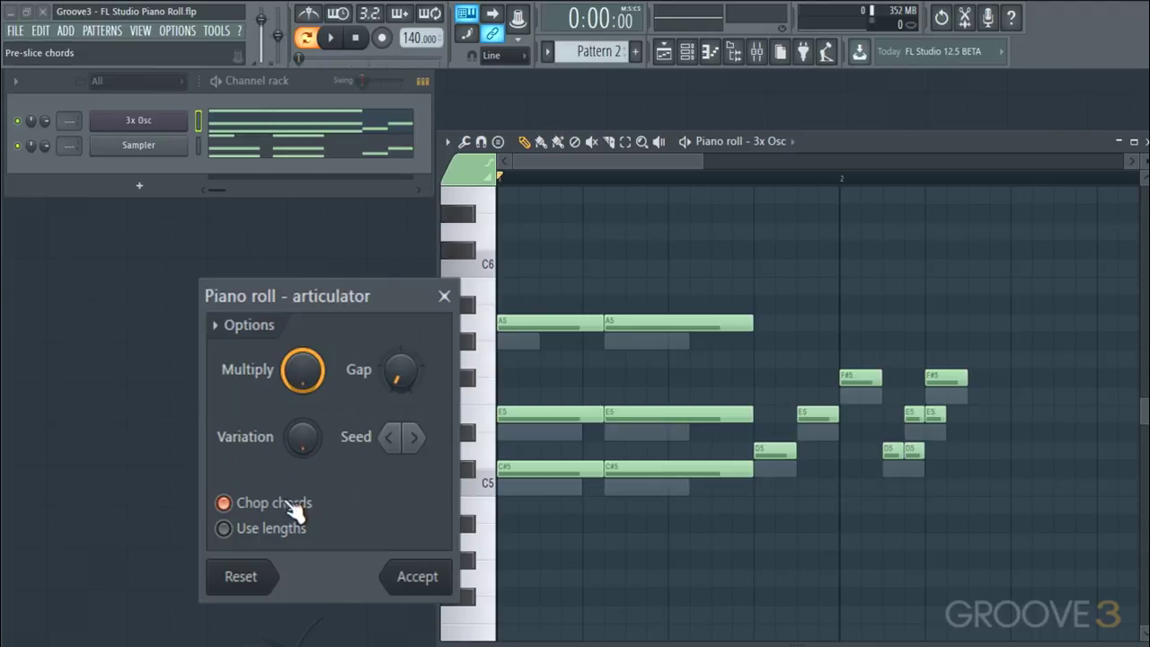
click(296, 509)
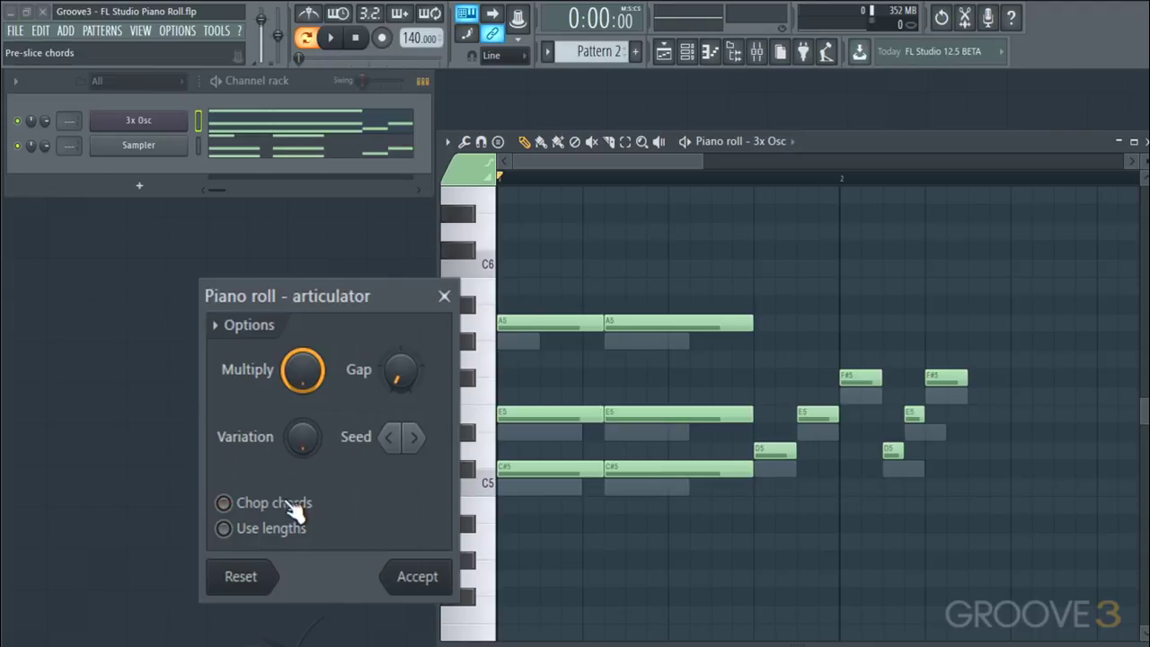
click(294, 509)
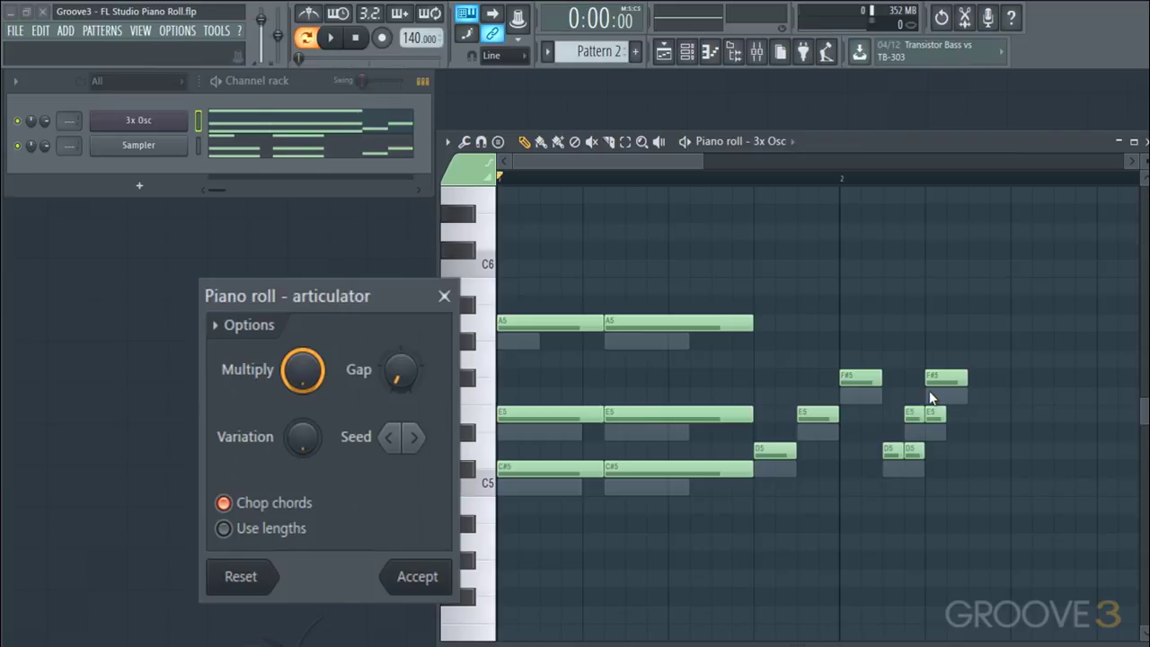
click(310, 504)
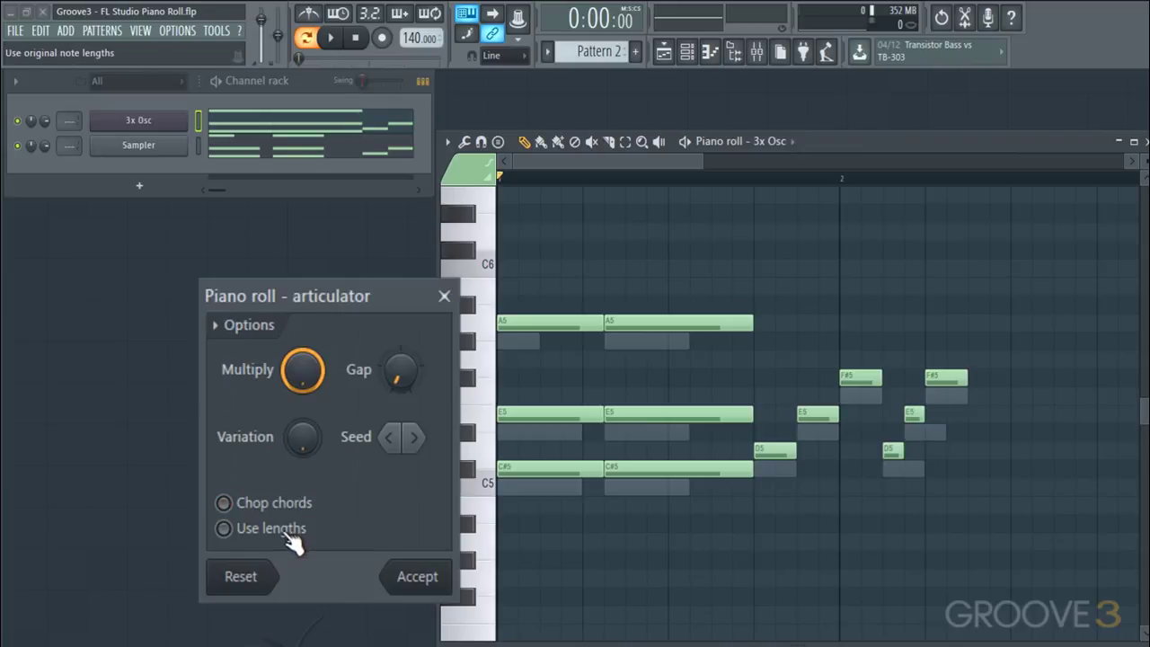
click(294, 542)
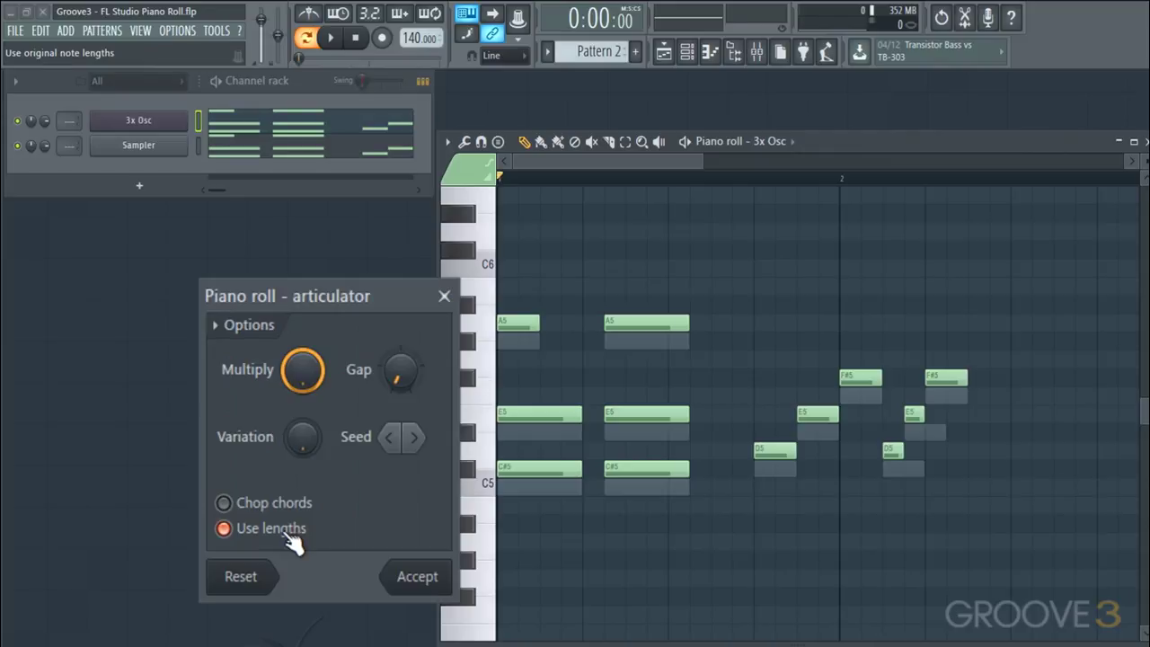
mouse_move(303, 371)
mouse_down()
mouse_move(303, 342)
mouse_move(303, 369)
mouse_up()
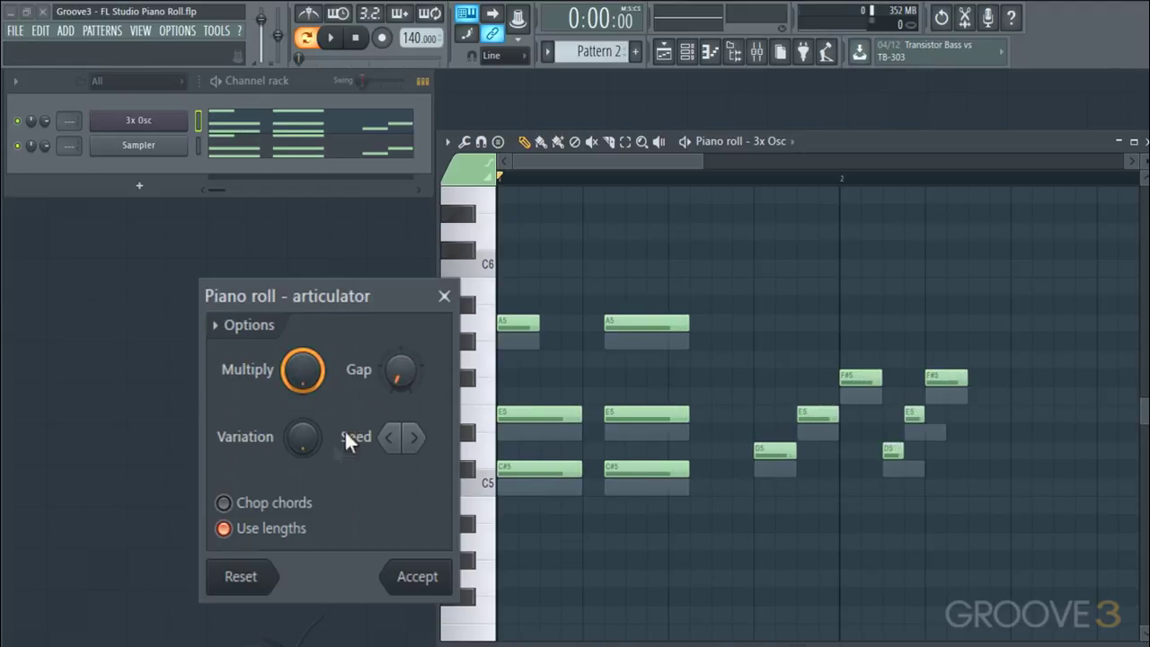
Disable Use lengths and audition the Legato, Portato and Staccato presets.
click(293, 532)
click(227, 325)
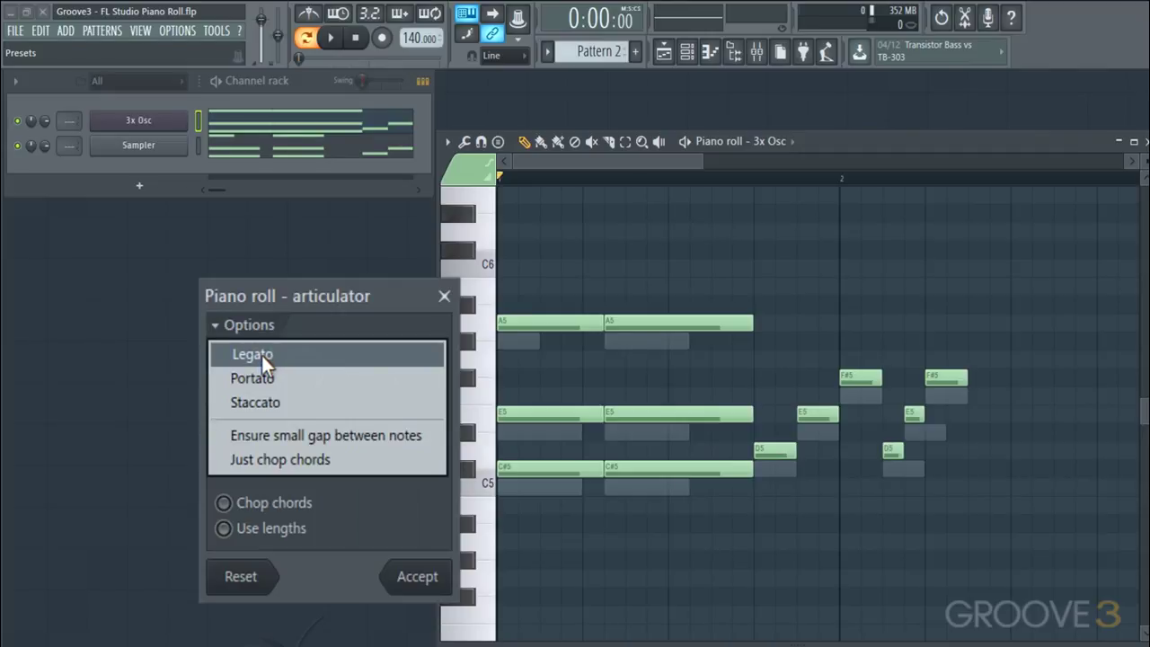
click(262, 355)
click(255, 327)
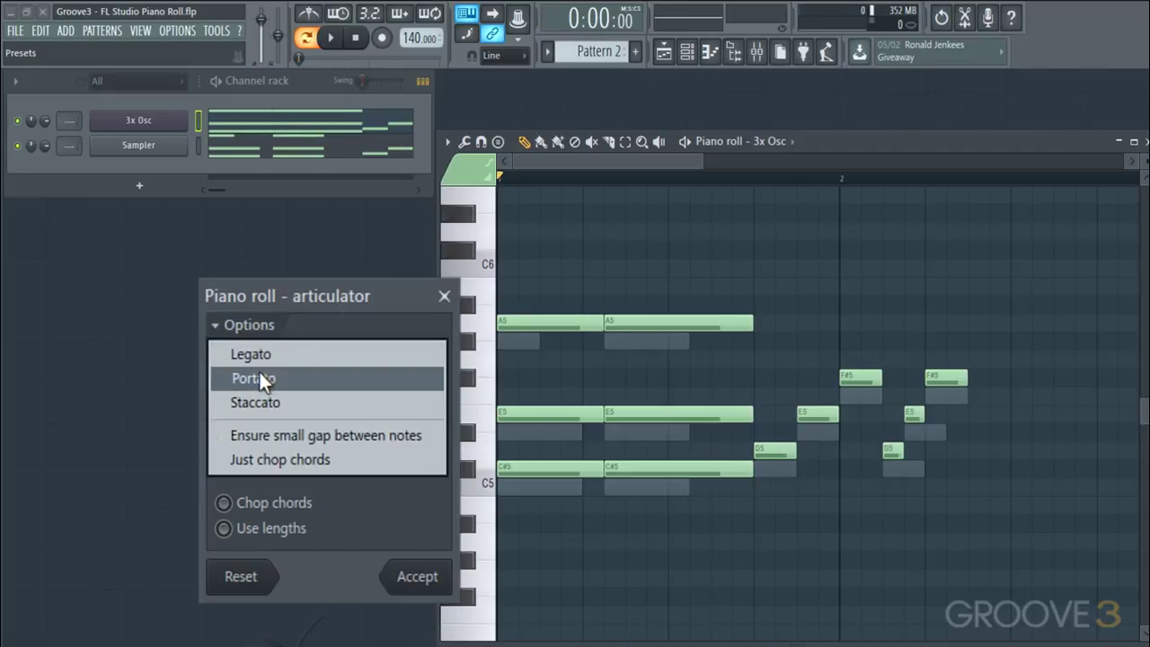
click(257, 378)
click(259, 327)
click(260, 395)
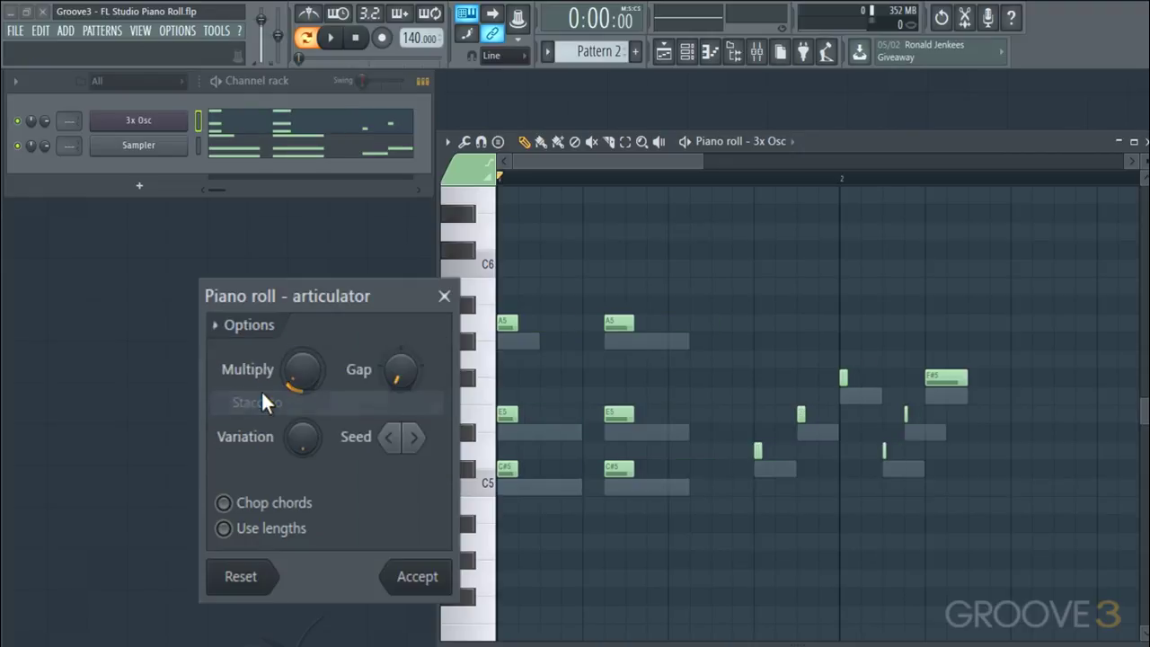
Try the Ensure small gap and Just chop chords presets, then reset the articulator.
click(248, 328)
click(268, 435)
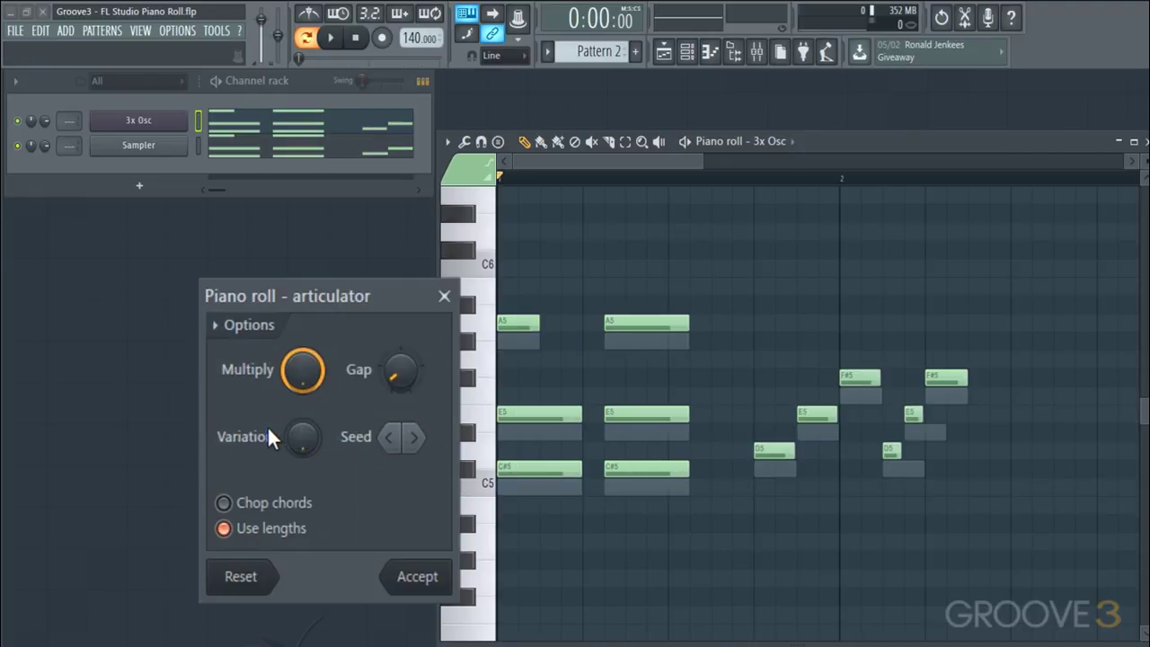
click(257, 327)
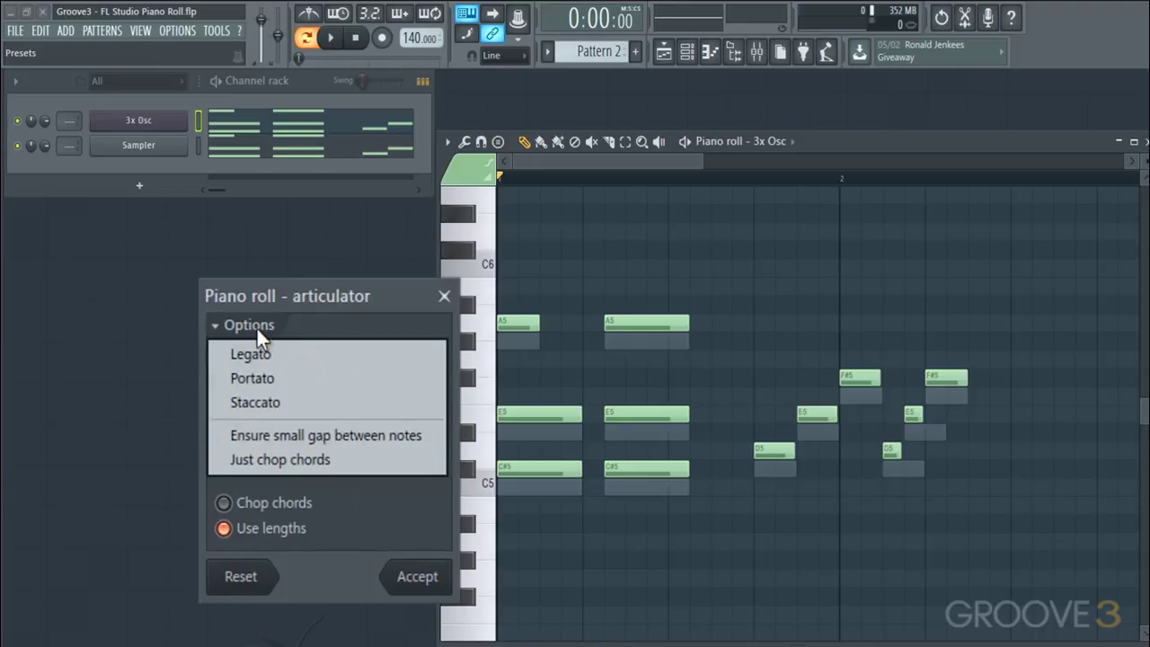
click(262, 454)
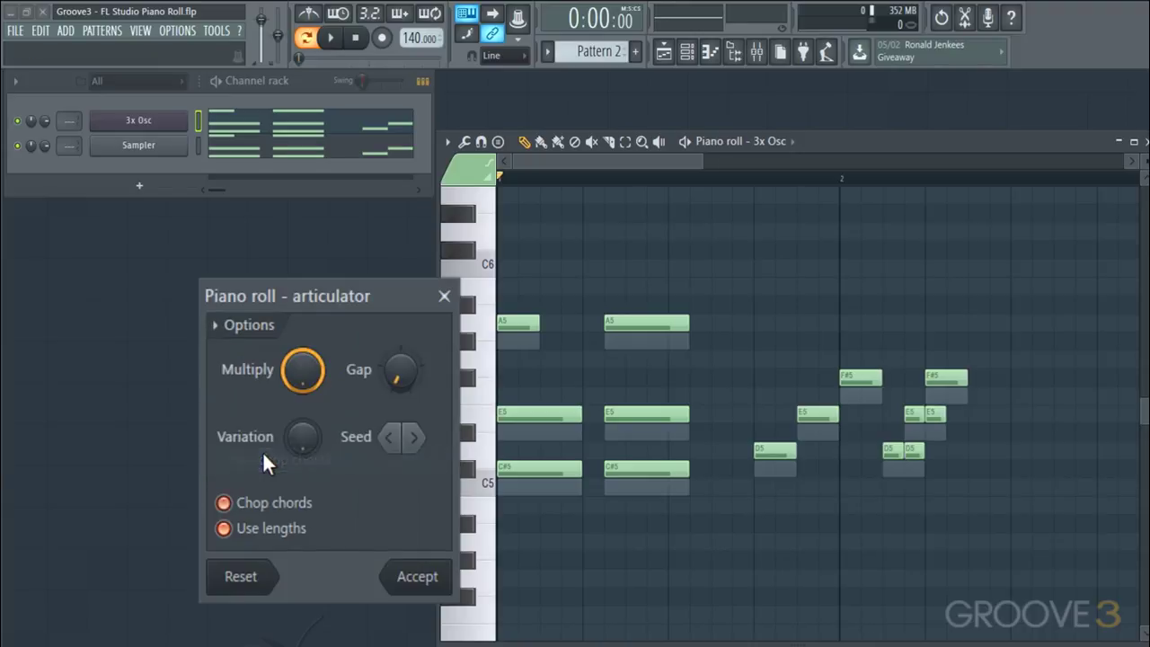
click(252, 576)
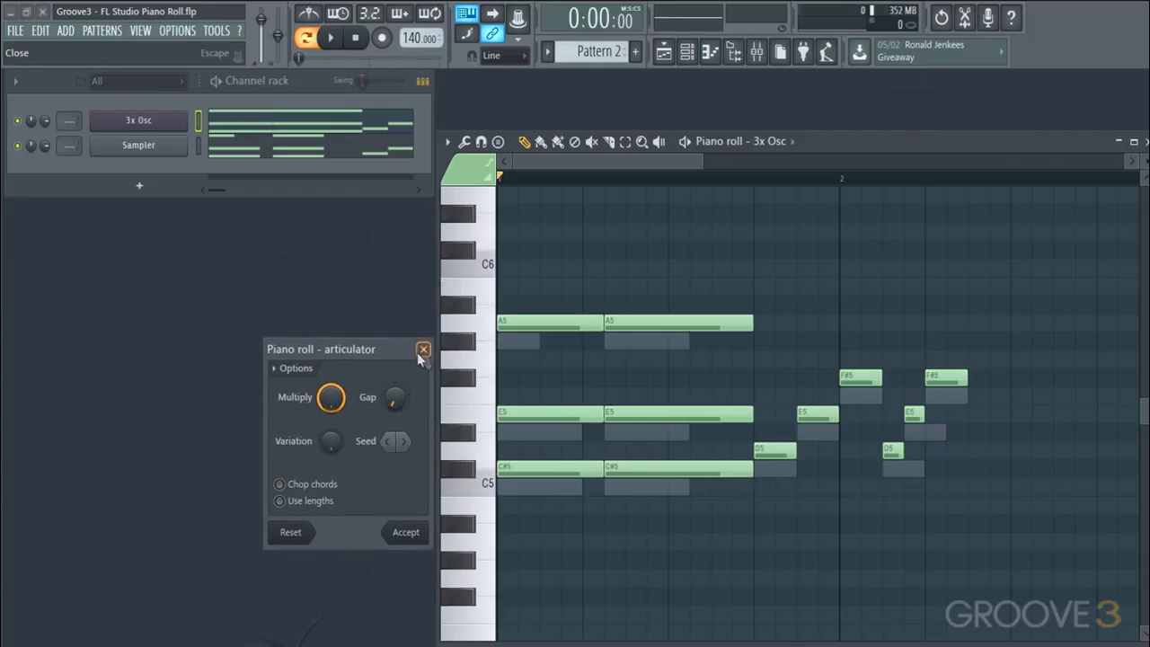
Close the articulator without applying, then try Quick legato and undo it.
click(423, 344)
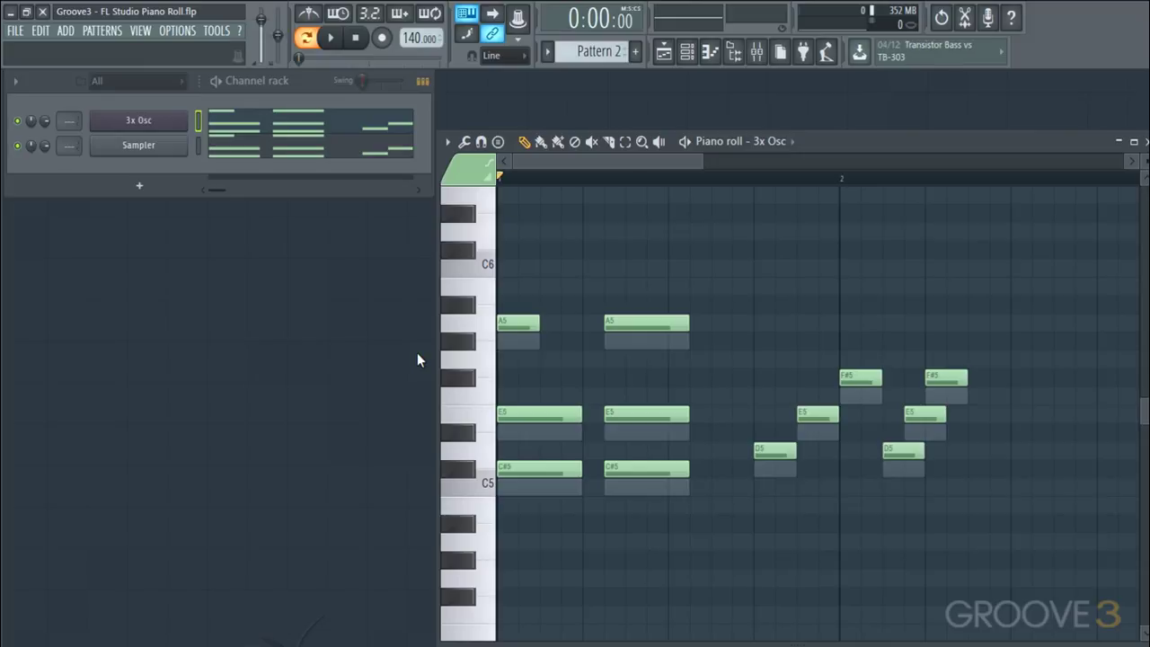
click(464, 142)
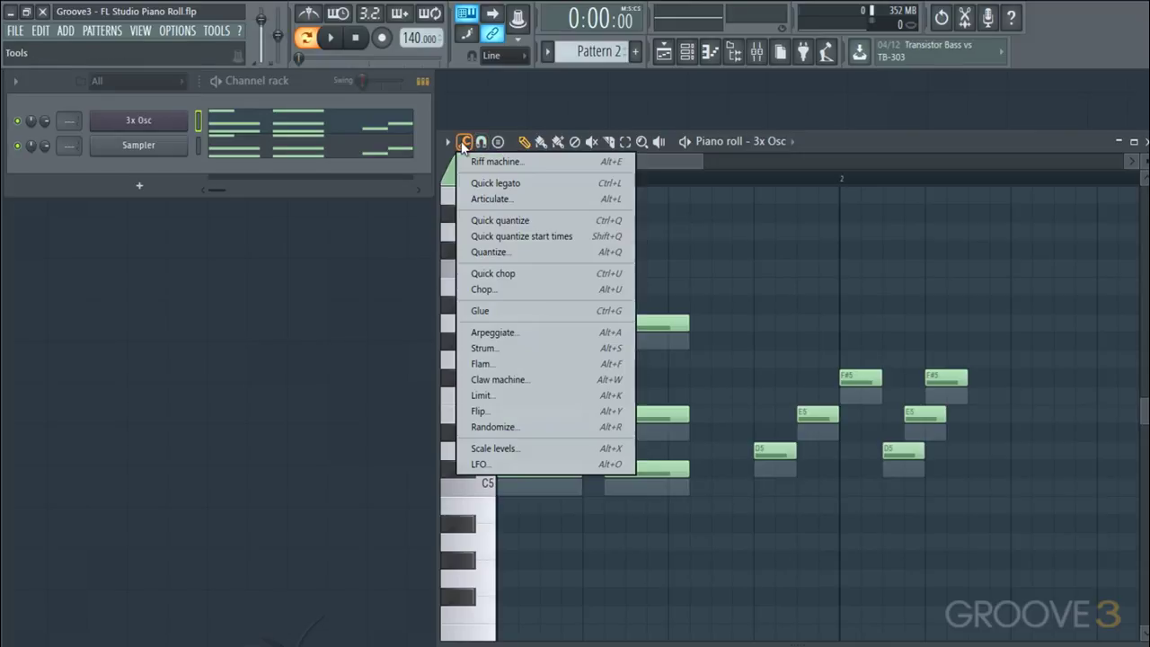
click(486, 184)
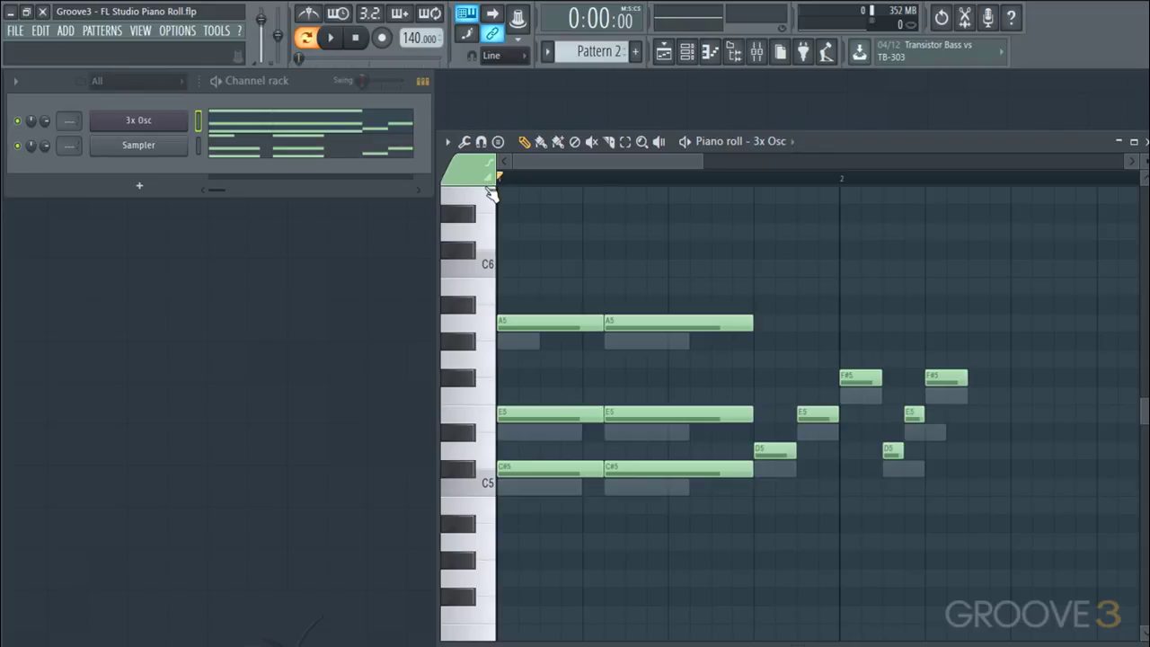
key(ctrl+z)
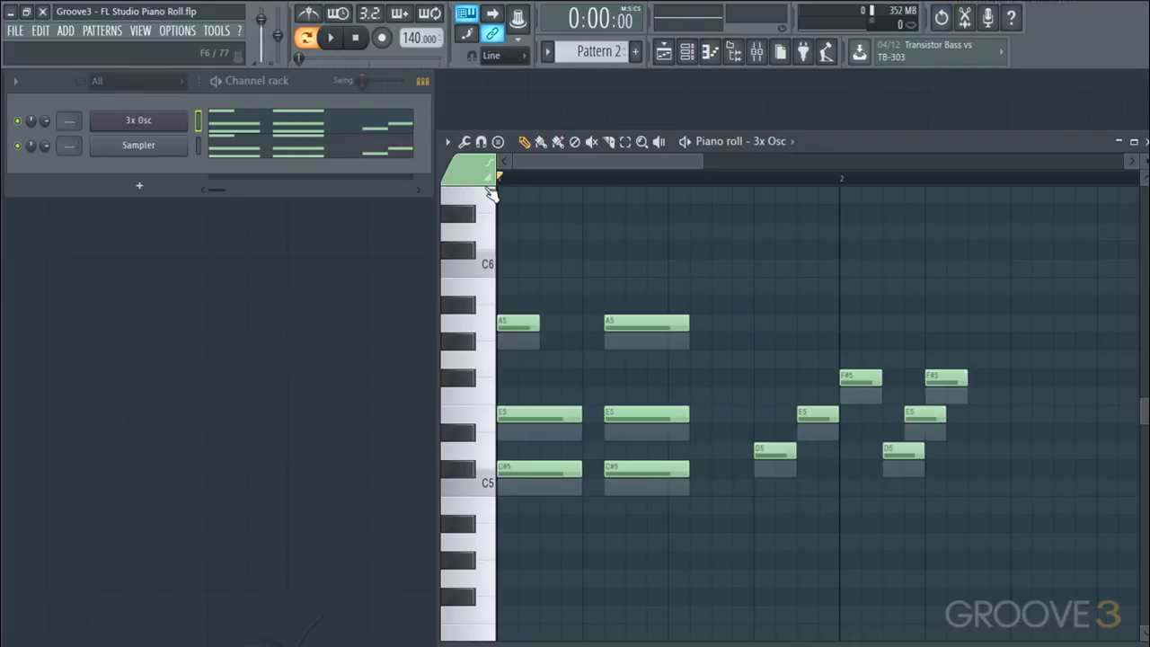
click(464, 142)
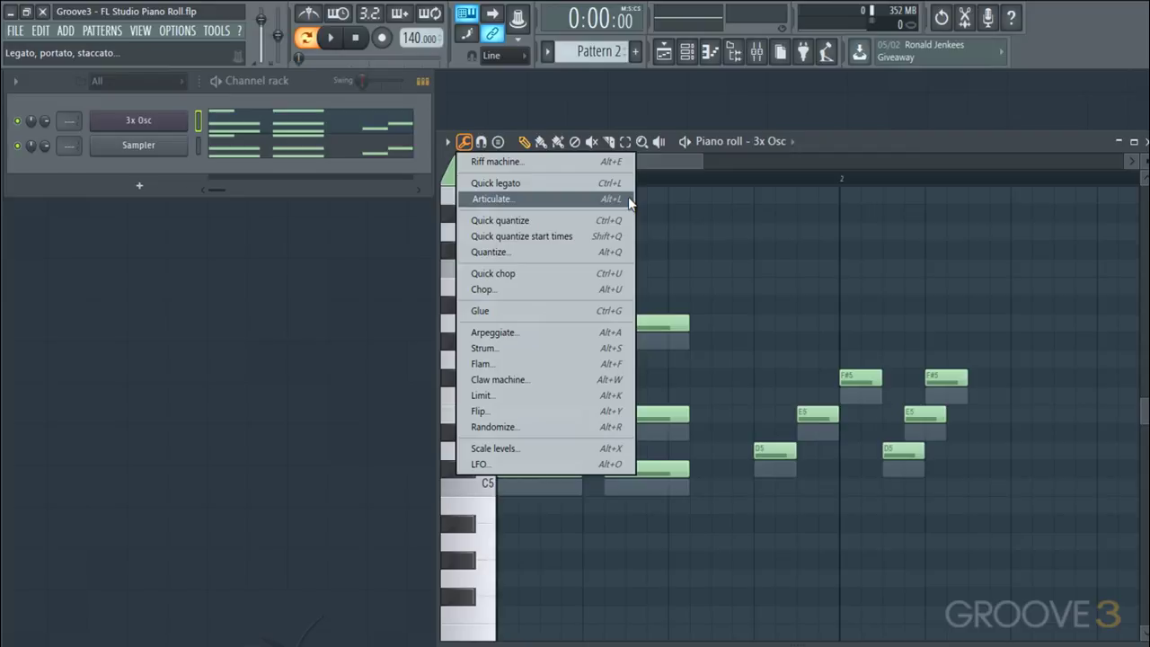
click(715, 263)
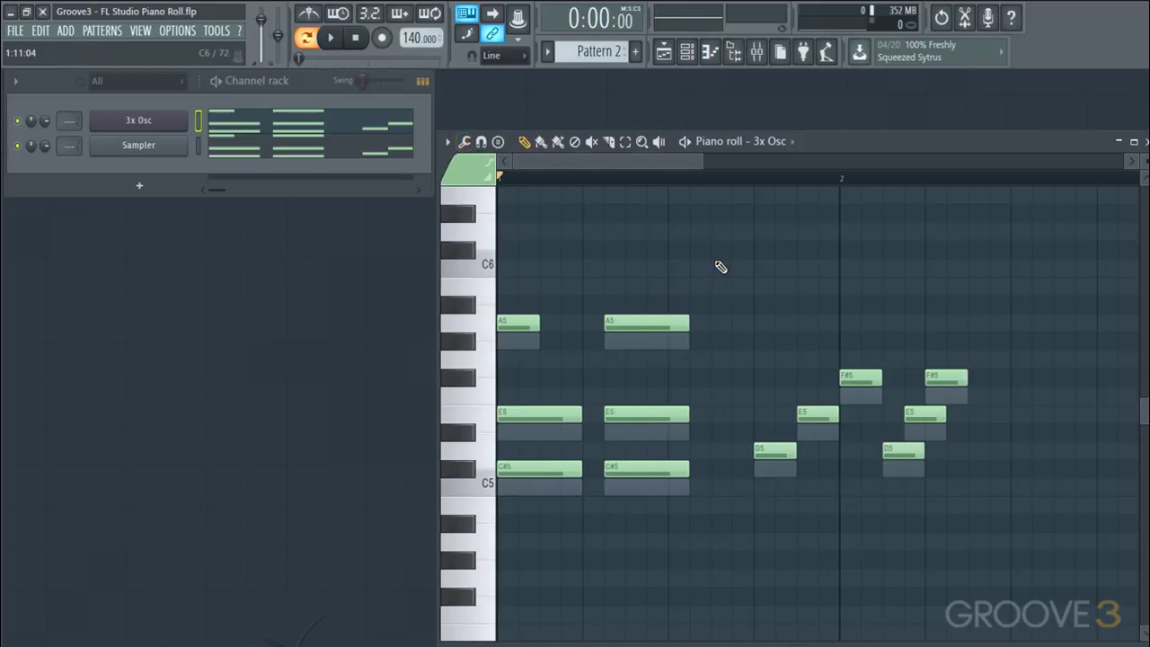